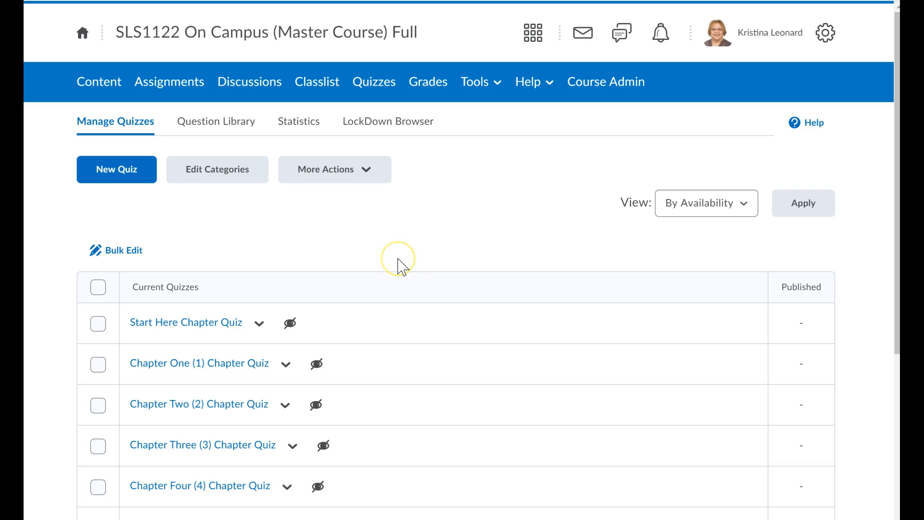
Select all quizzes to view the bulk More Actions menu, and clear the selection again
scroll(403, 269, down, 2)
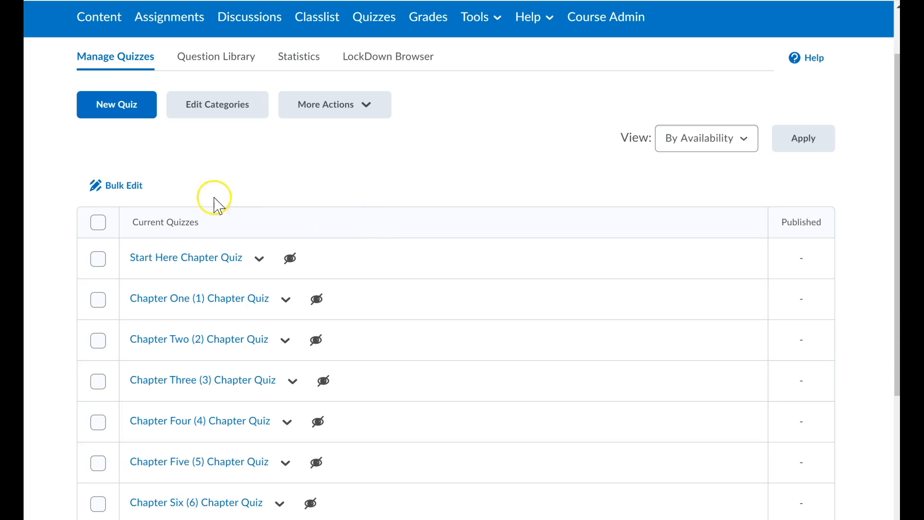
click(98, 224)
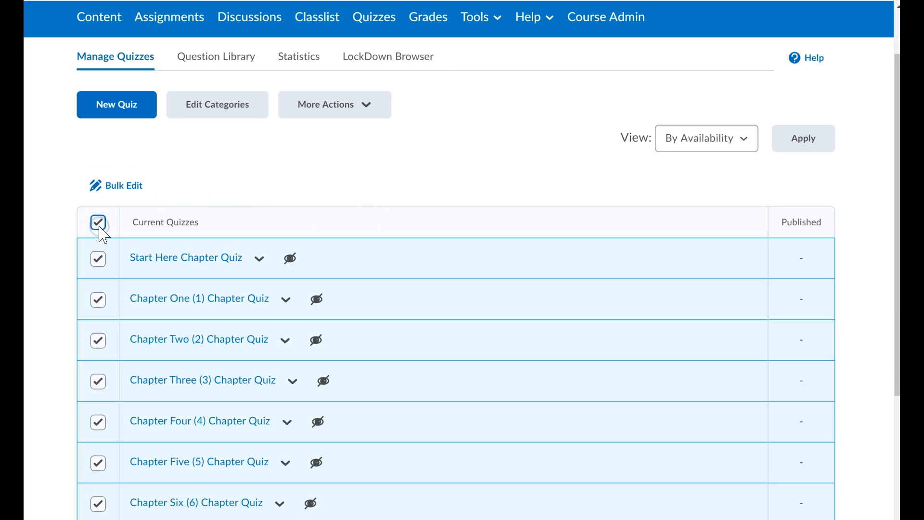
click(312, 109)
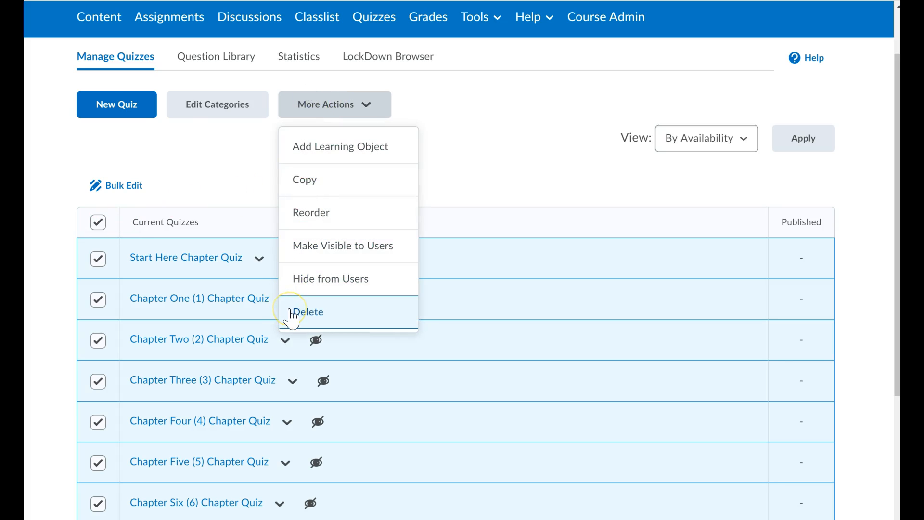
click(96, 223)
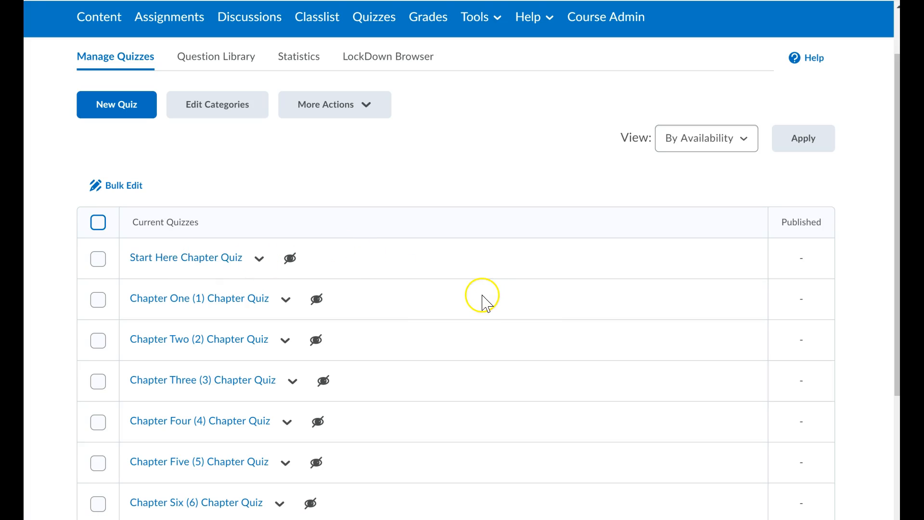
Scroll through the full list of chapter quizzes
scroll(476, 341, down, 3)
scroll(482, 375, down, 1)
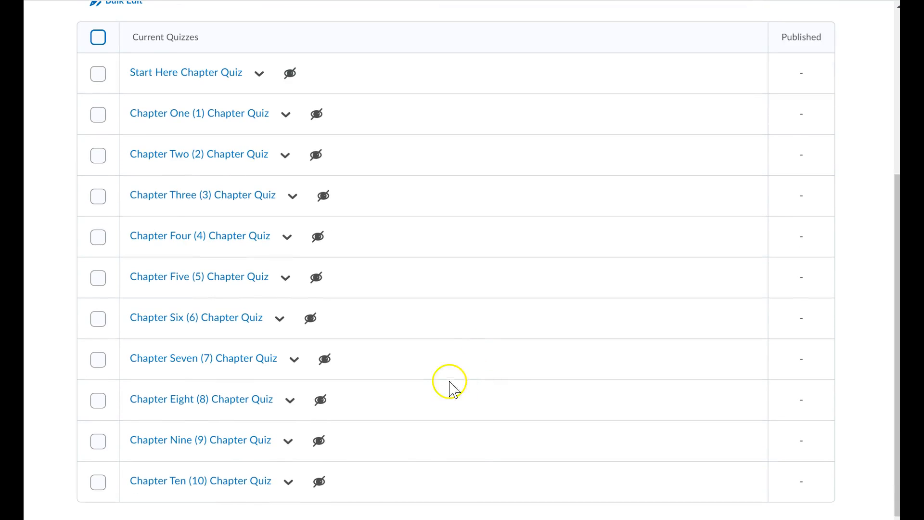
scroll(454, 339, up, 3)
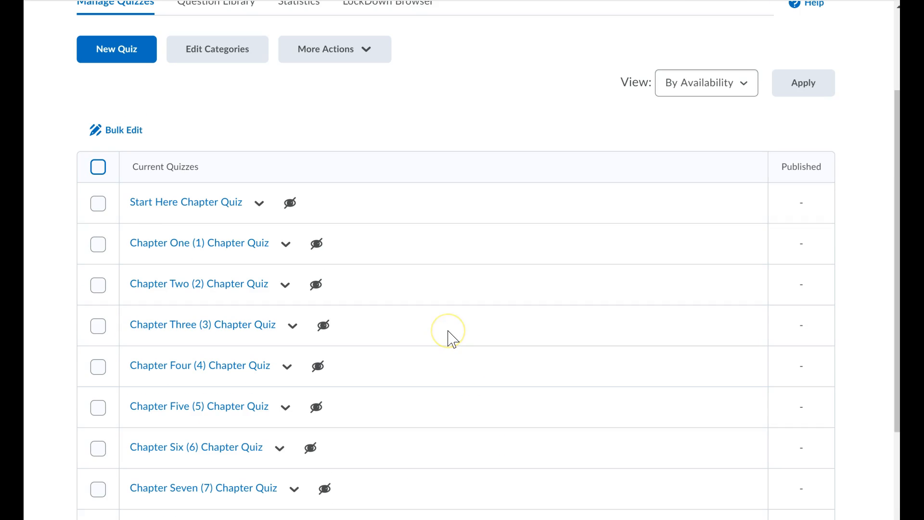
scroll(451, 337, down, 3)
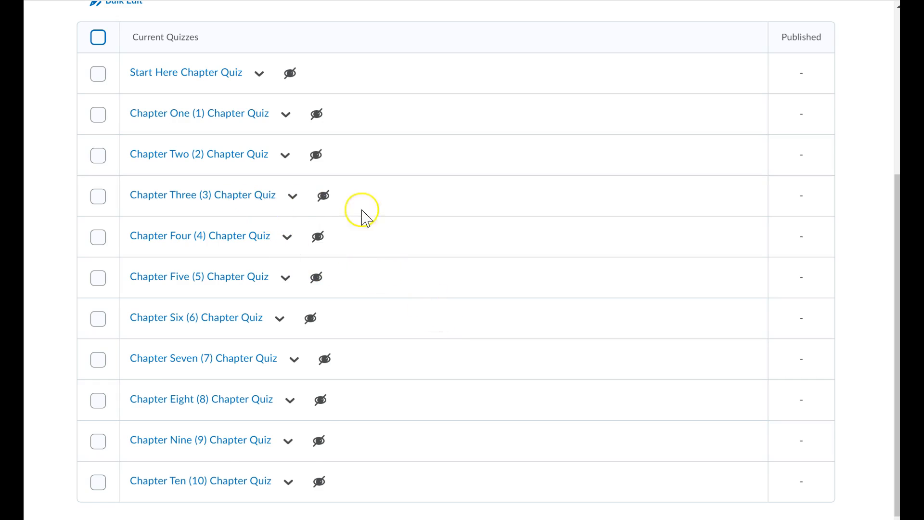
scroll(479, 261, up, 3)
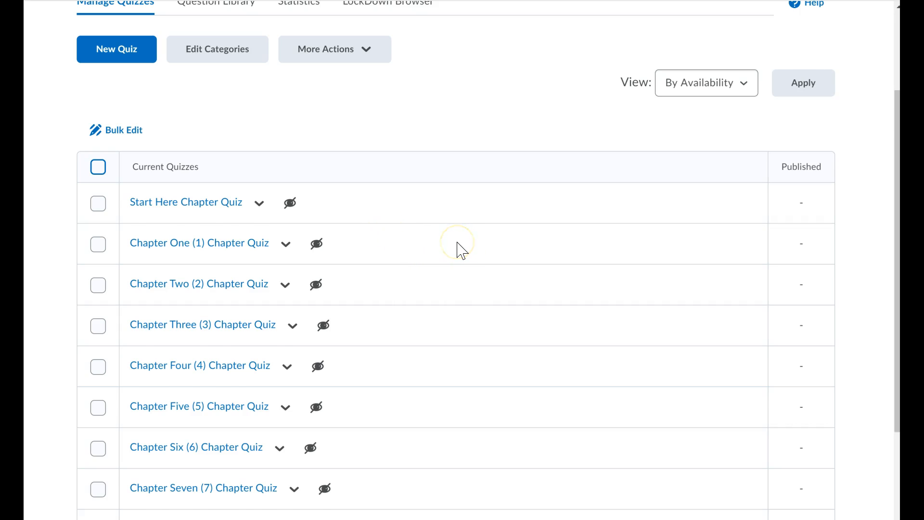
Select all quizzes and open them in Bulk Edit
scroll(460, 250, down, 3)
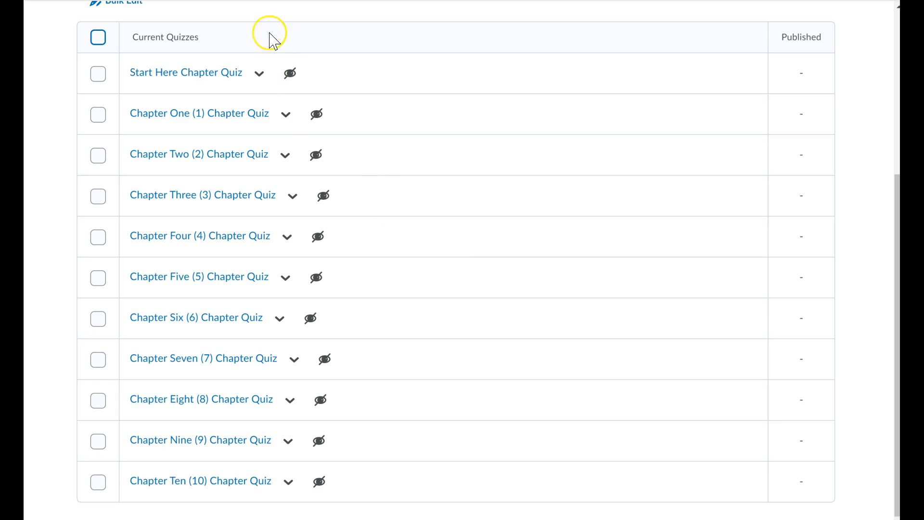
click(98, 36)
scroll(125, 77, up, 1)
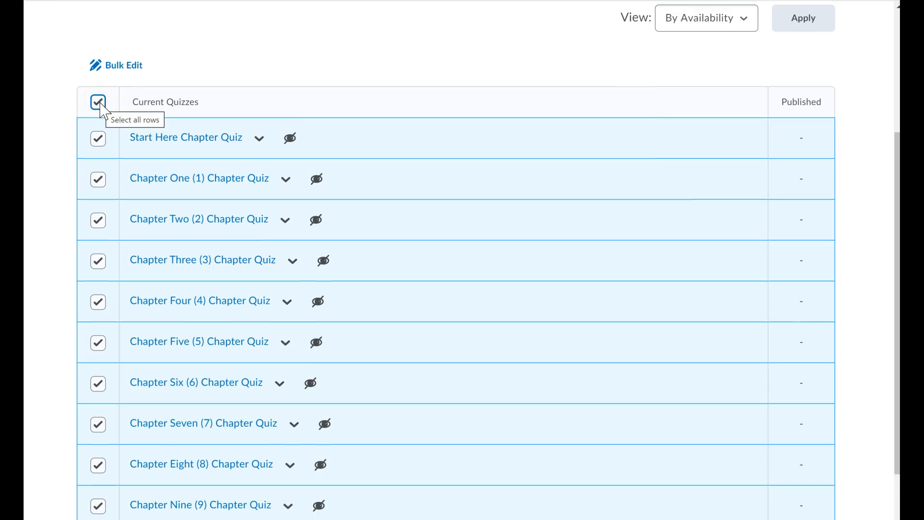
click(123, 70)
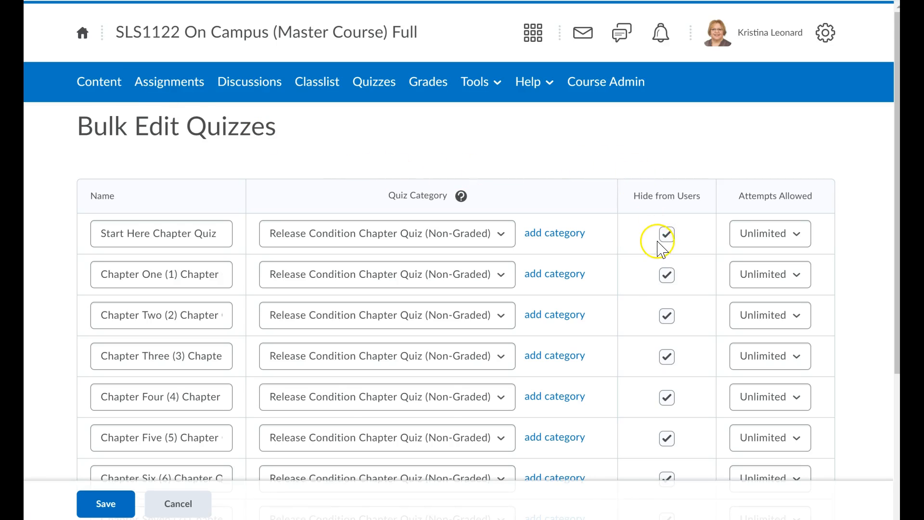
Inspect the first quiz's Hide from Users checkbox and its Attempts Allowed choices
scroll(665, 233, down, 1)
click(668, 172)
click(668, 170)
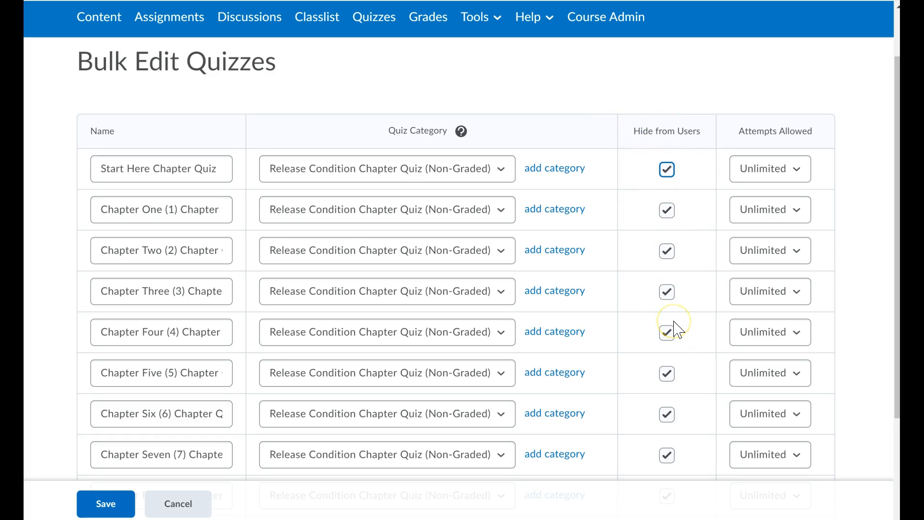
click(750, 171)
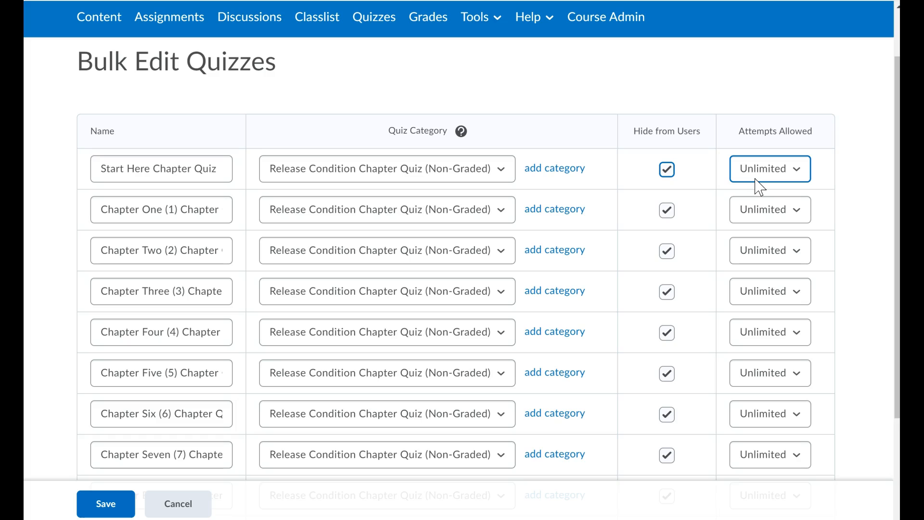
click(757, 180)
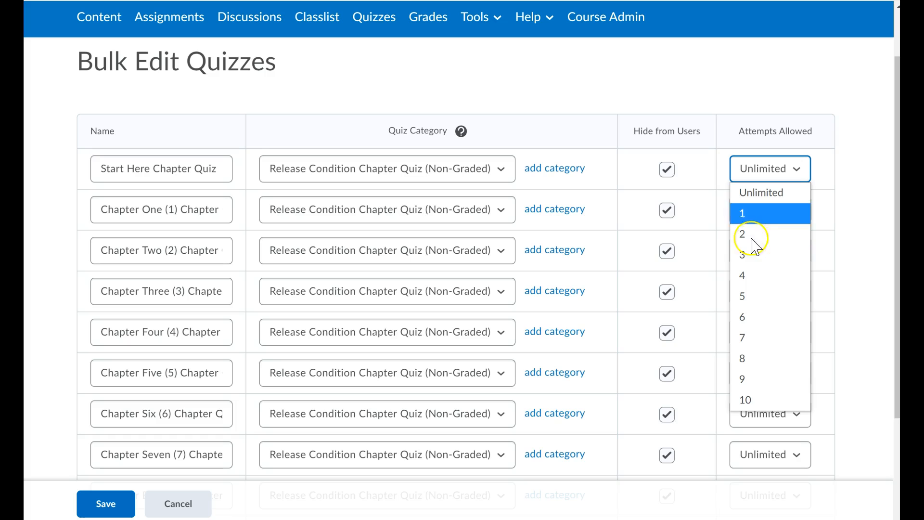
click(671, 95)
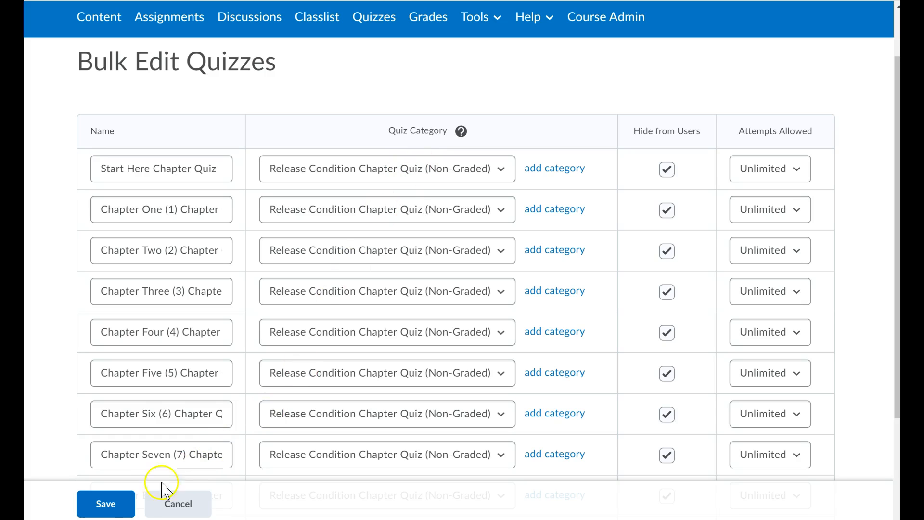
Inspect the first quiz's Quiz Category choices and leave the Bulk Edit Quizzes page
click(109, 506)
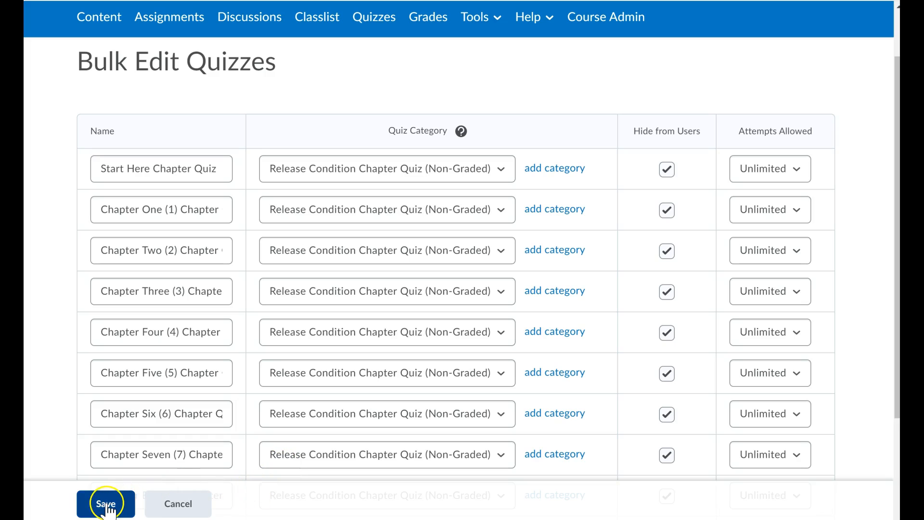
click(505, 167)
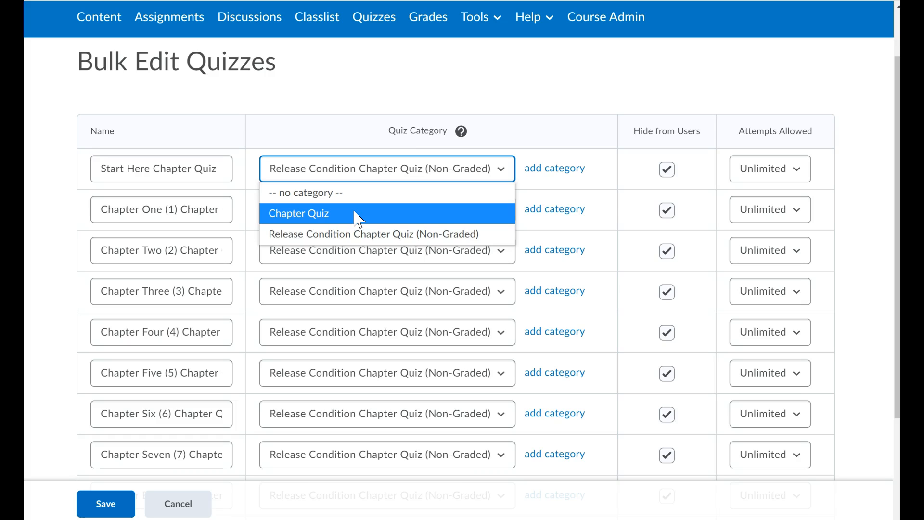
click(174, 504)
click(174, 503)
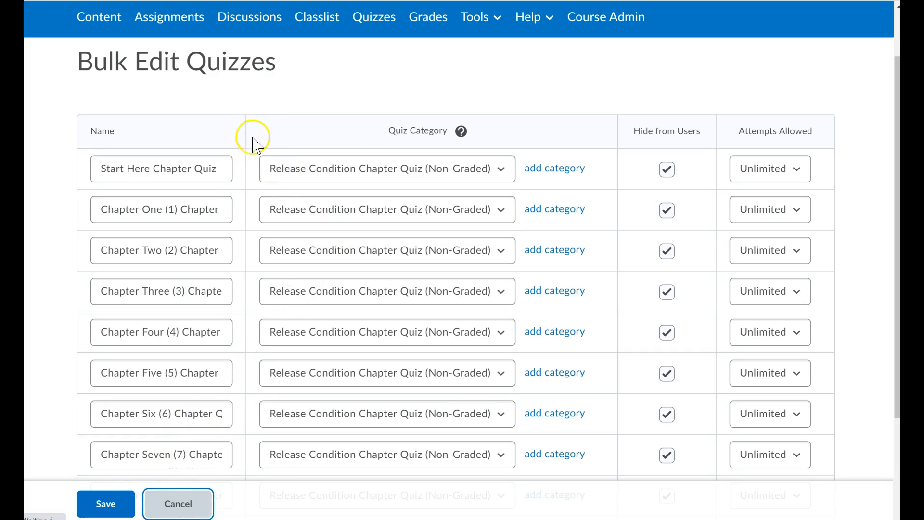
click(102, 502)
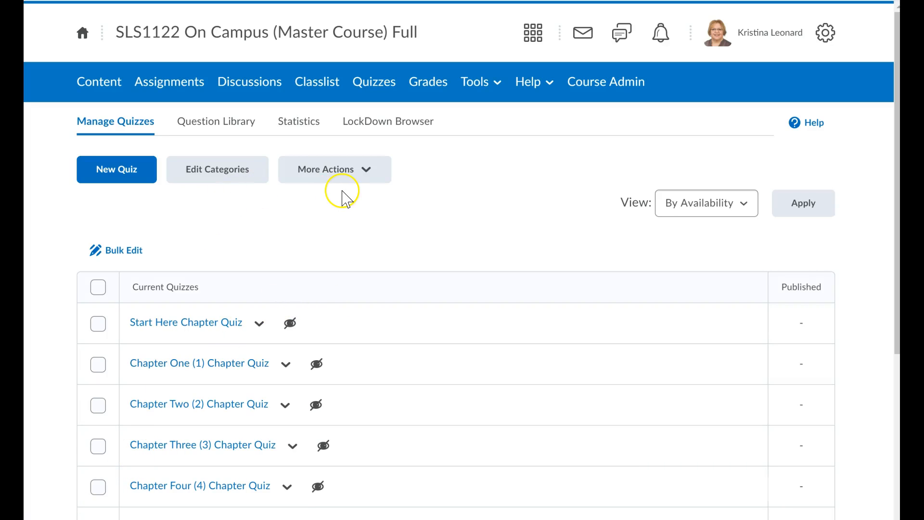
Open Edit Categories to review the quiz categories, and close it
click(236, 176)
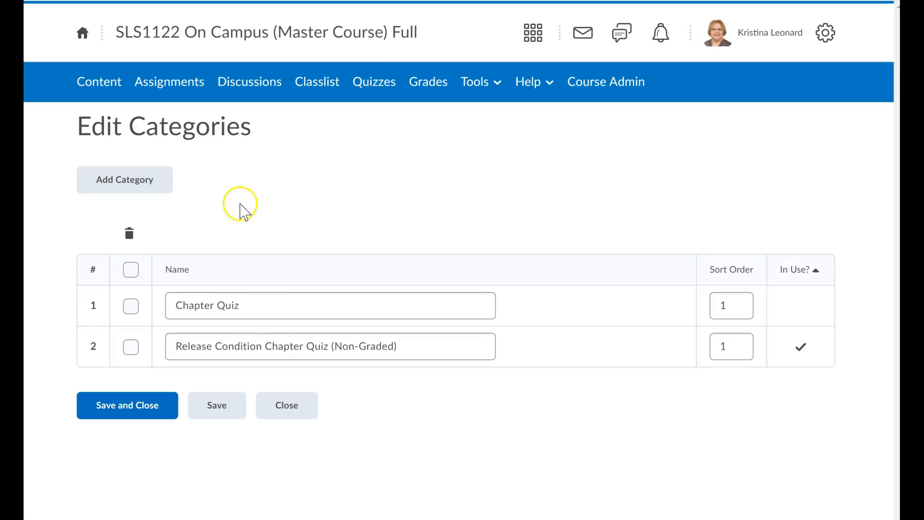
click(215, 313)
click(253, 305)
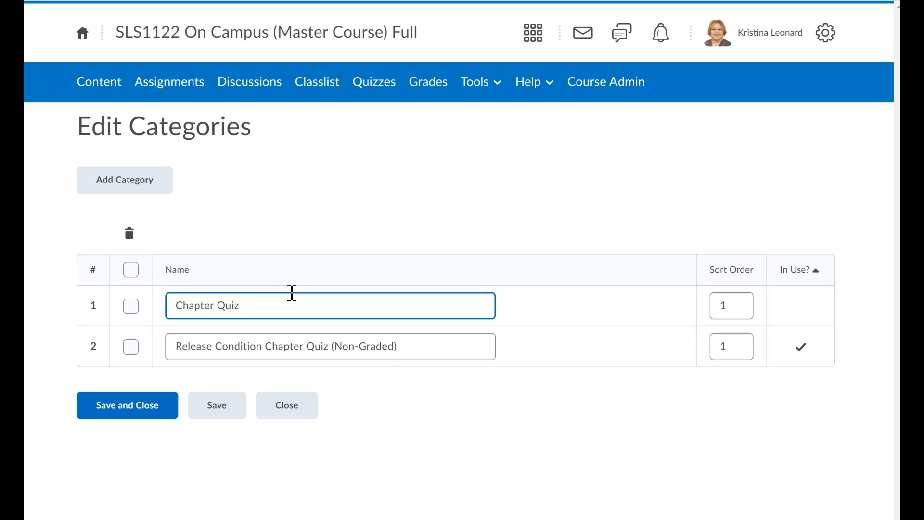
click(287, 410)
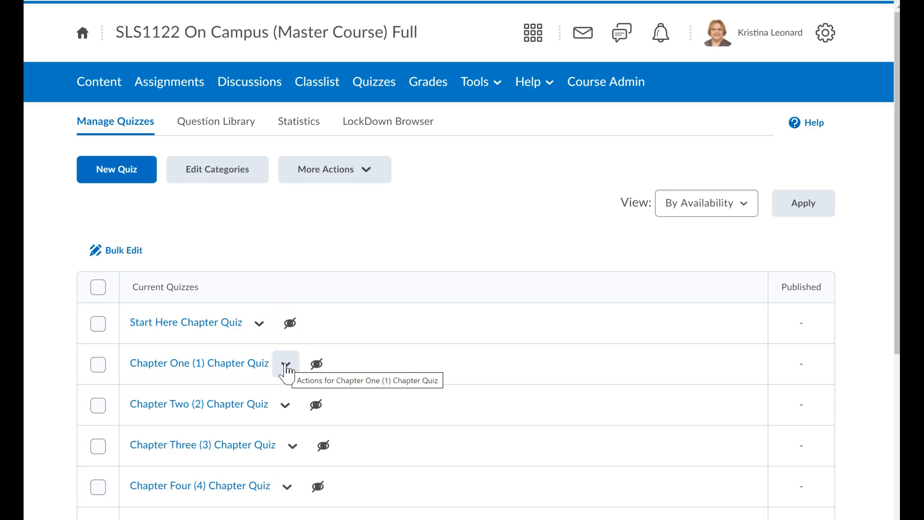
Open the Start Here Chapter Quiz for editing
click(264, 331)
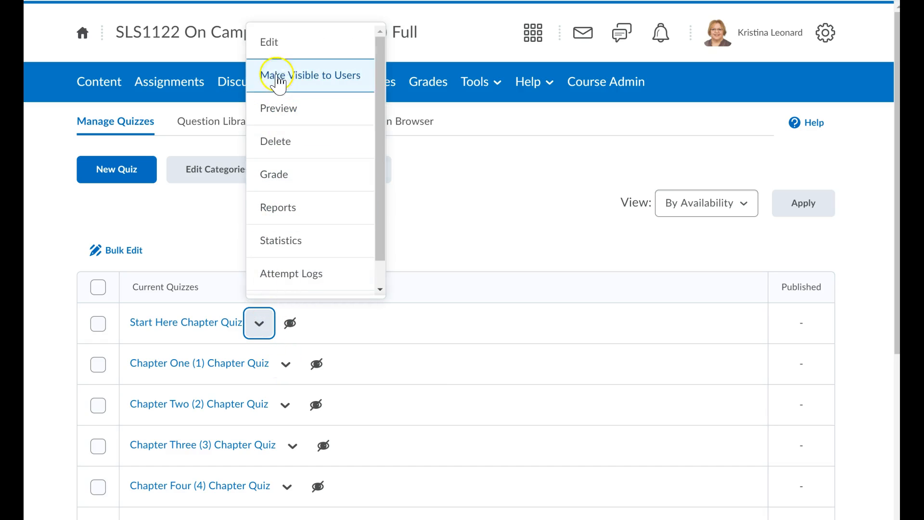
click(281, 49)
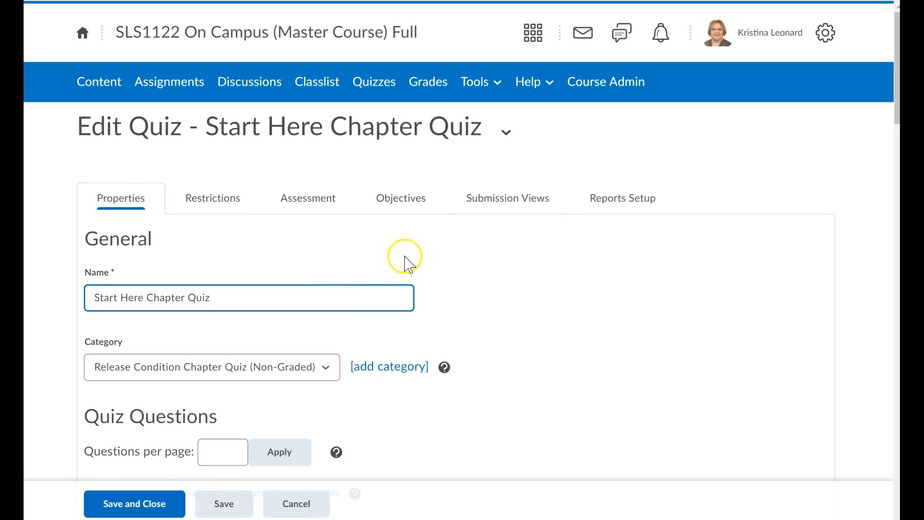
scroll(471, 274, down, 1)
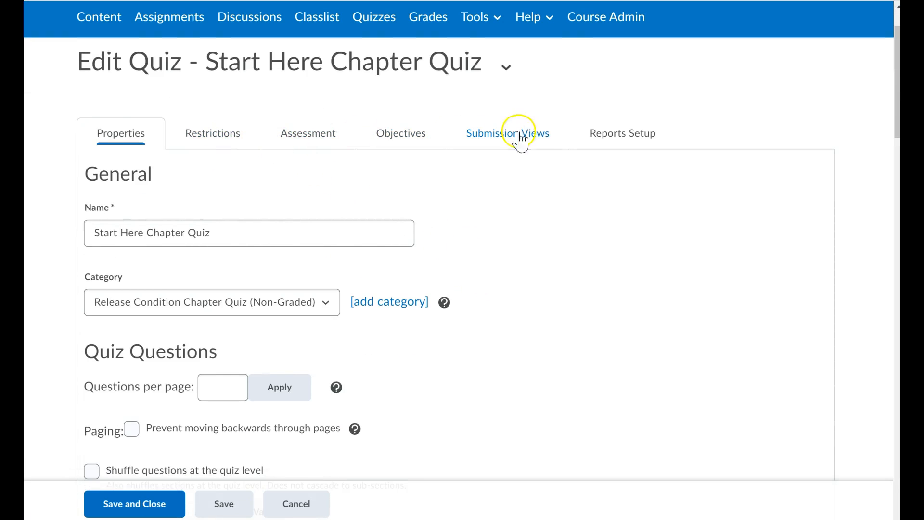
scroll(482, 296, down, 2)
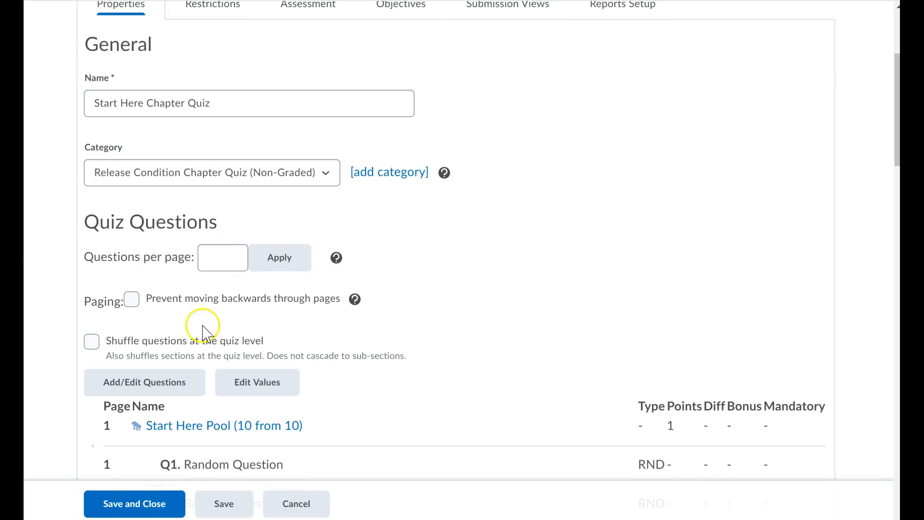
Review the quiz's question list and open Add/Edit Questions
scroll(330, 323, down, 3)
scroll(340, 336, down, 3)
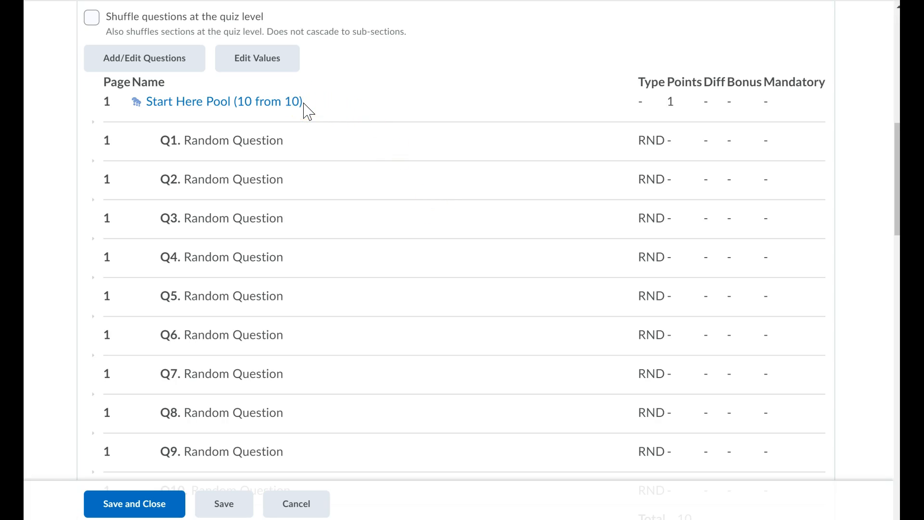
scroll(239, 227, up, 3)
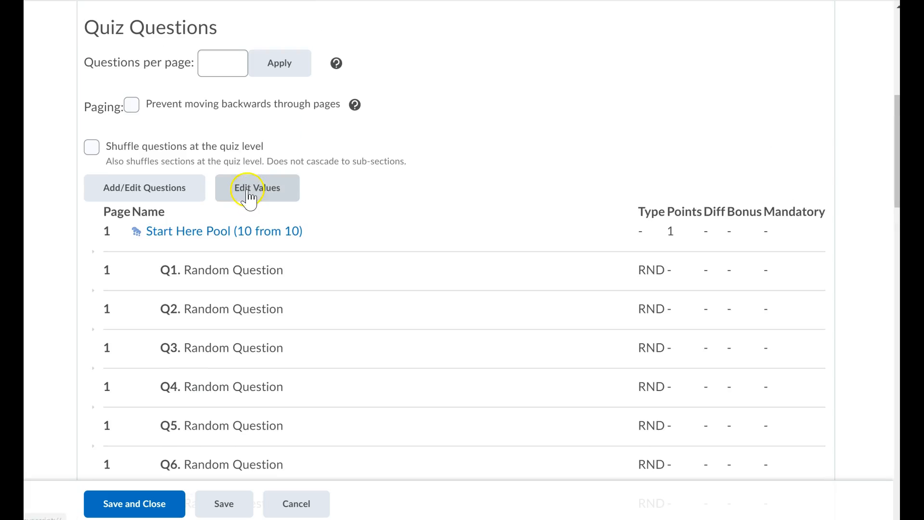
click(147, 195)
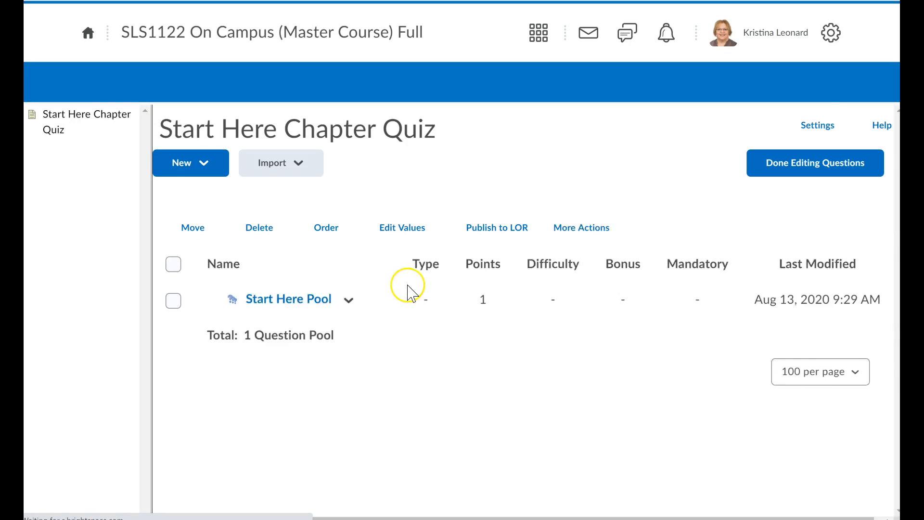
Open the Technical Help 2E question inside the Start Here Pool
click(265, 301)
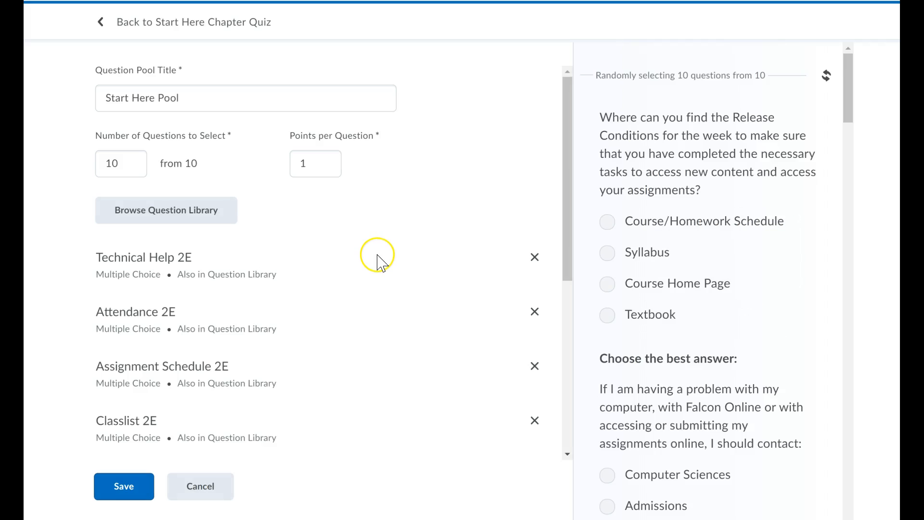
click(146, 268)
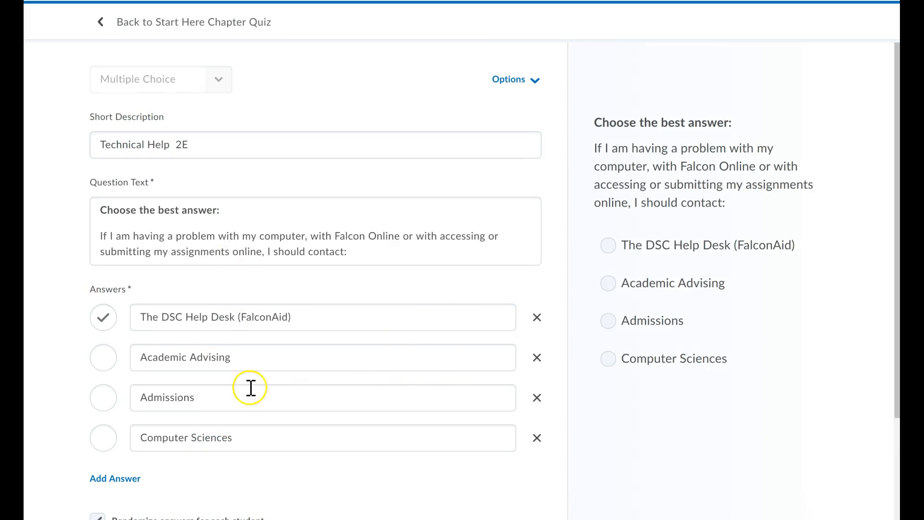
Examine the Technical Help 2E question's text and answers, selecting its question text
scroll(209, 443, down, 1)
scroll(212, 450, down, 3)
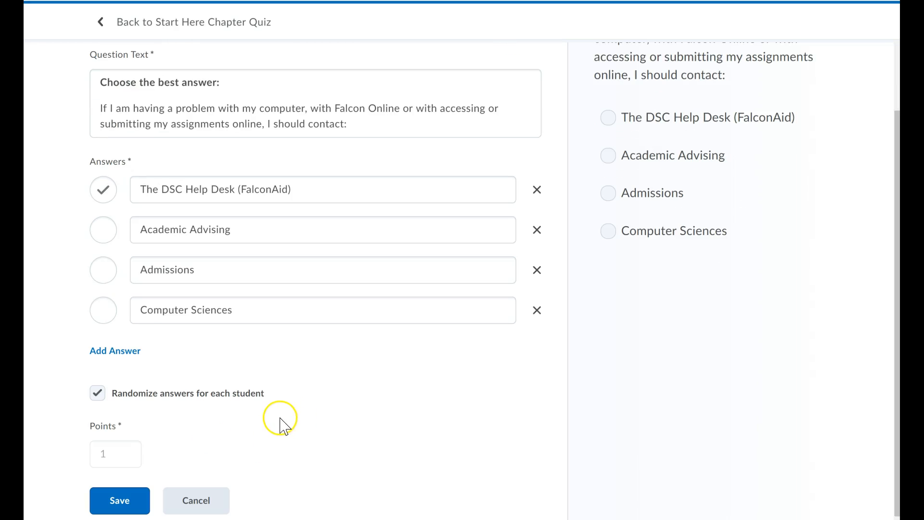
scroll(274, 421, up, 2)
scroll(272, 423, up, 1)
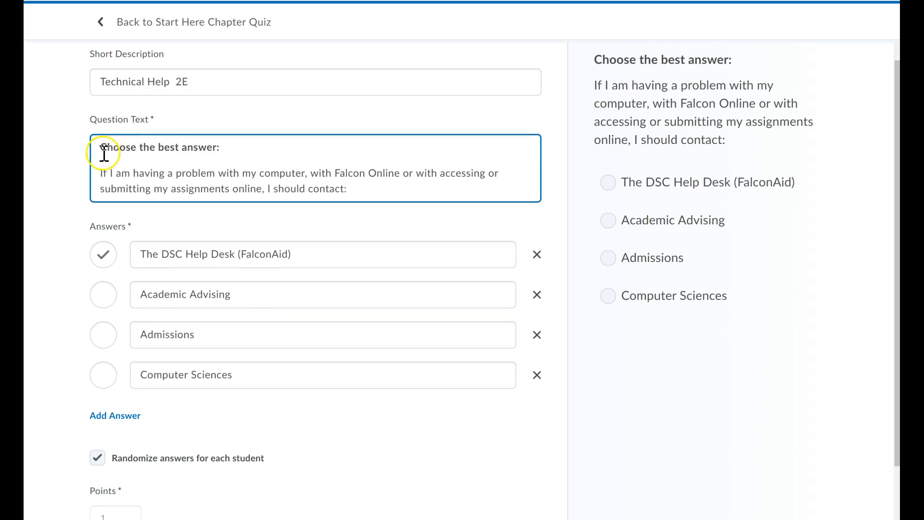
drag(100, 147, 256, 156)
click(256, 172)
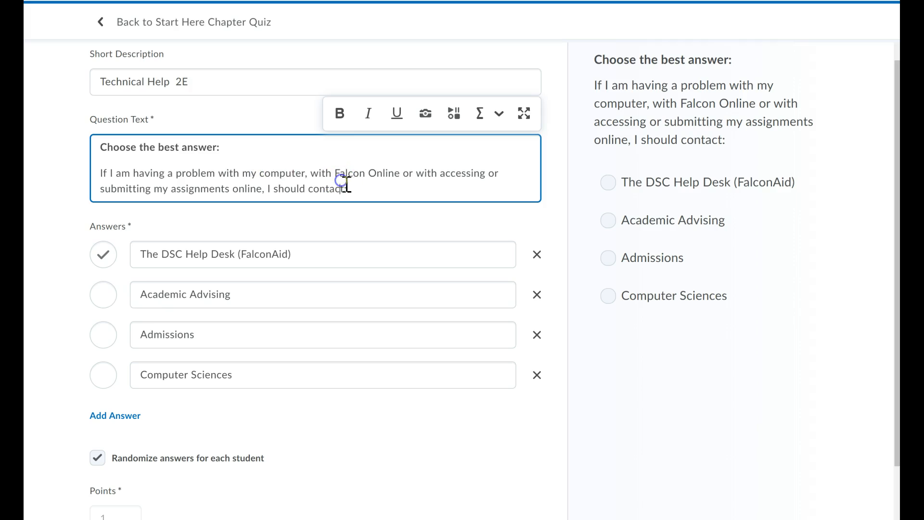
scroll(319, 423, down, 1)
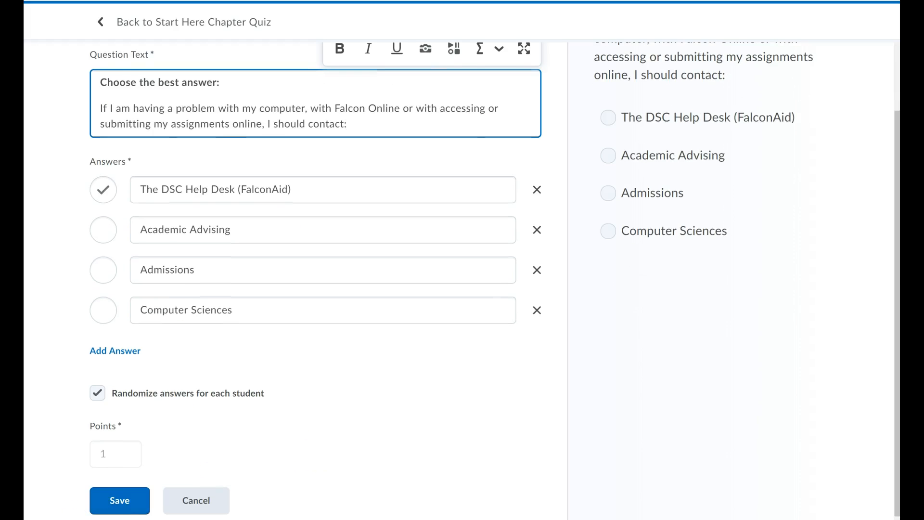
Save the question's edits, applying them only to the Start Here Chapter Quiz, and leave the pool editor
click(117, 503)
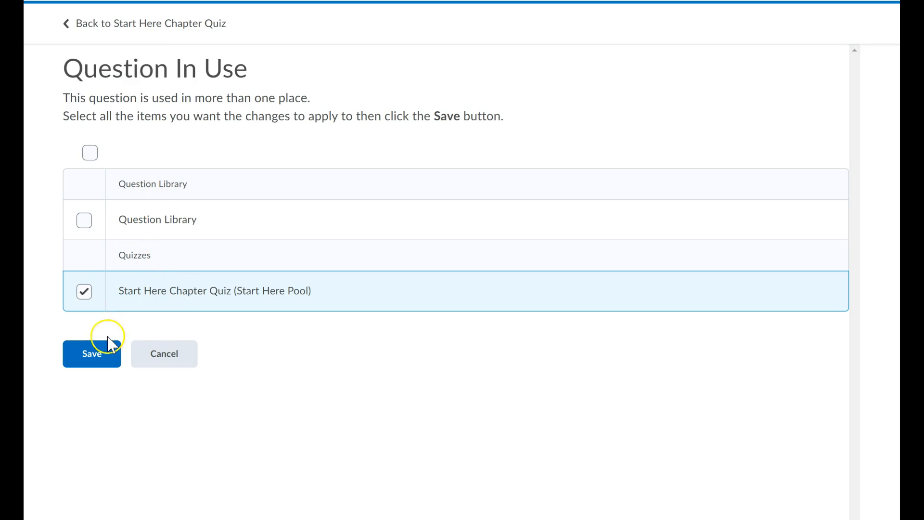
click(96, 357)
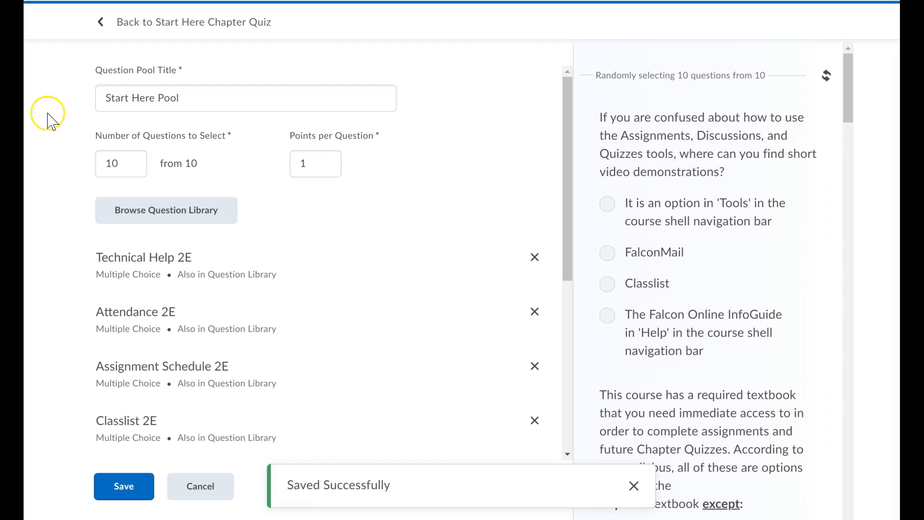
click(201, 487)
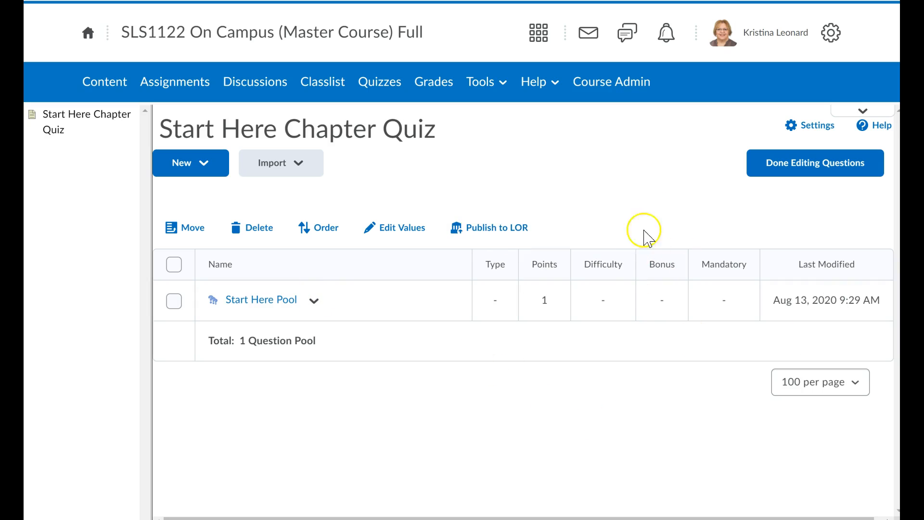
Finish editing questions and review the quiz's properties, question list and description text
click(790, 166)
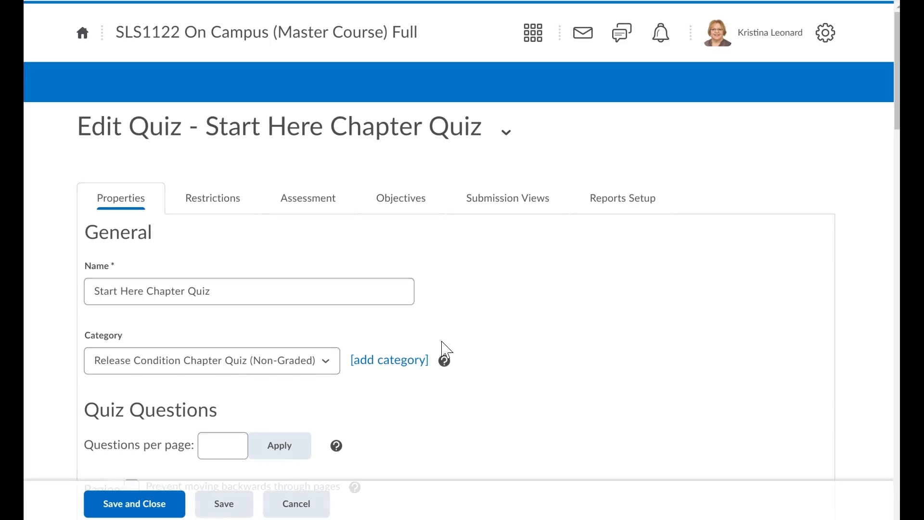
scroll(503, 312, down, 1)
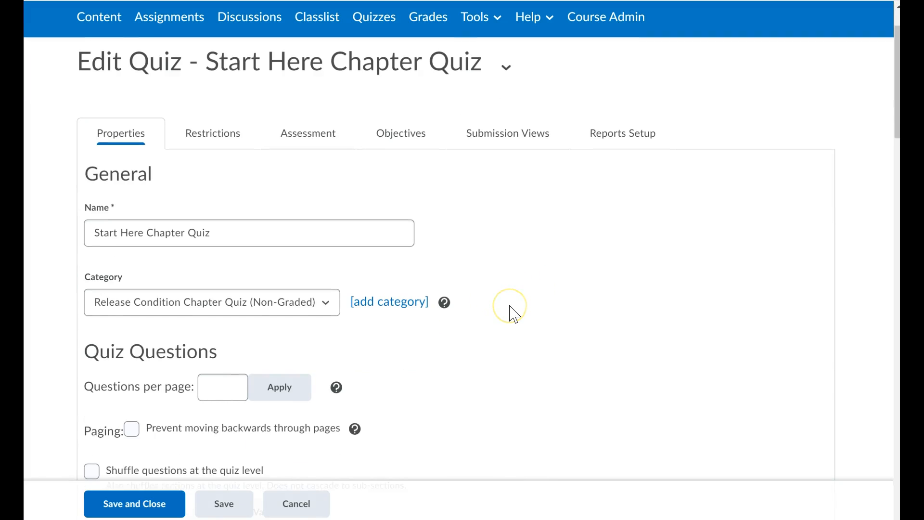
scroll(510, 307, down, 8)
scroll(517, 337, down, 8)
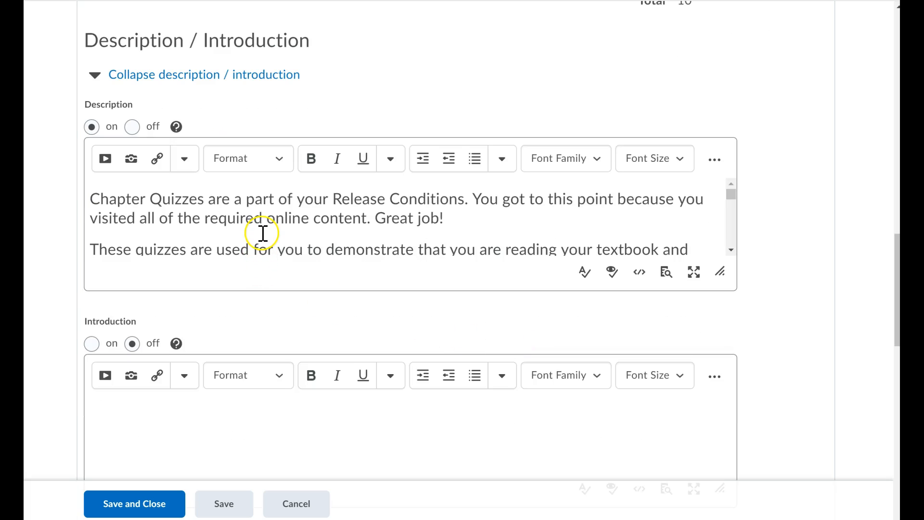
scroll(263, 235, up, 2)
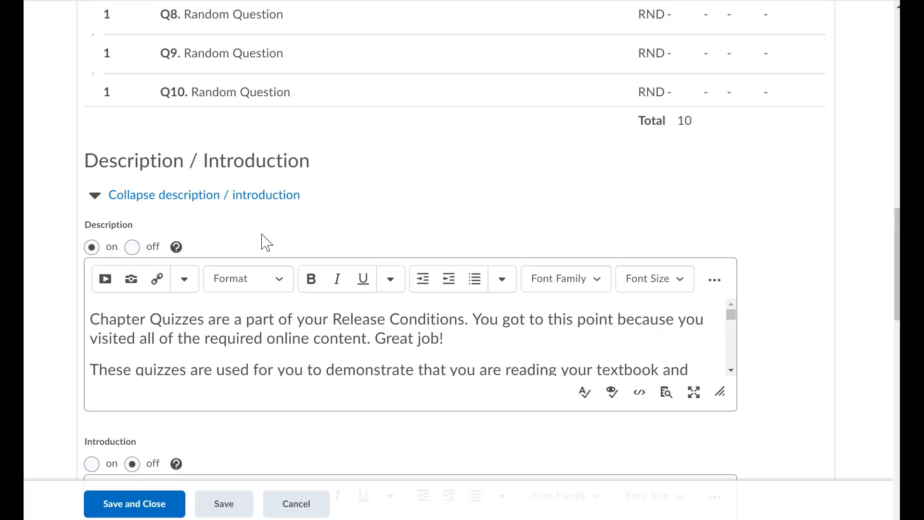
scroll(291, 339, down, 1)
scroll(286, 345, up, 1)
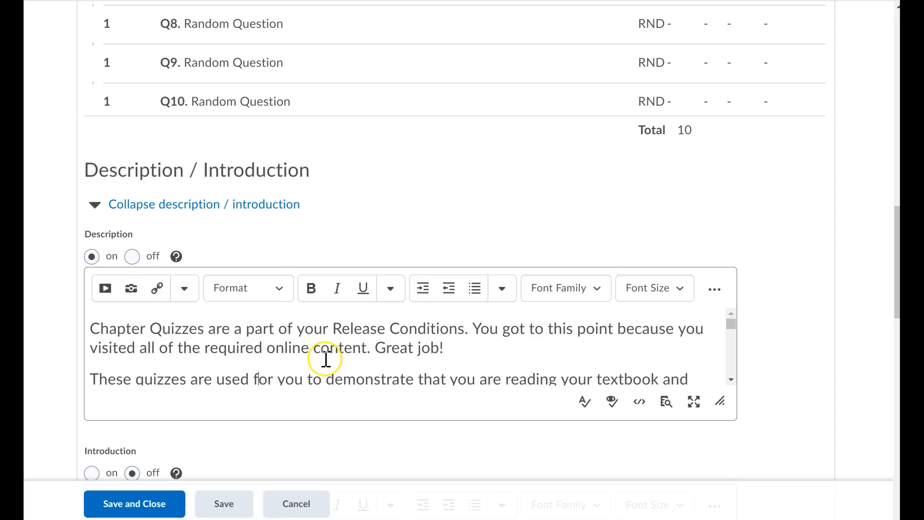
scroll(446, 356, down, 2)
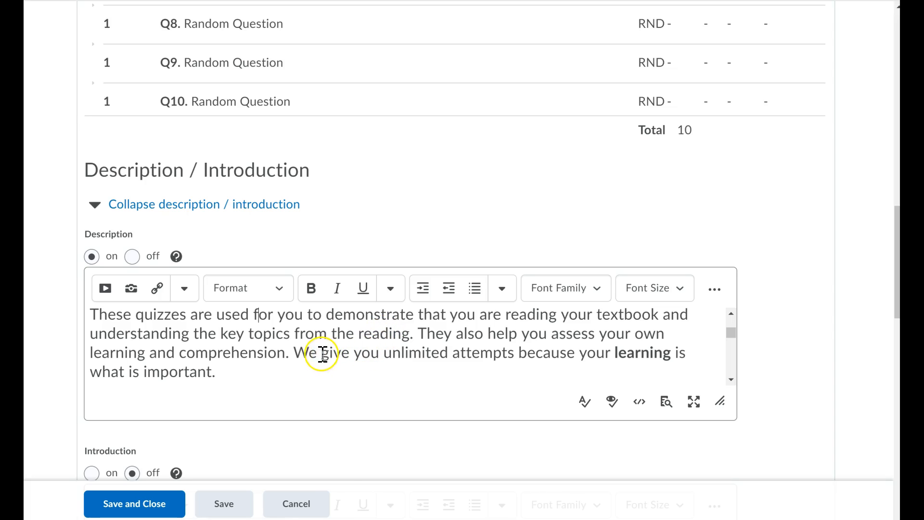
drag(293, 354, 314, 371)
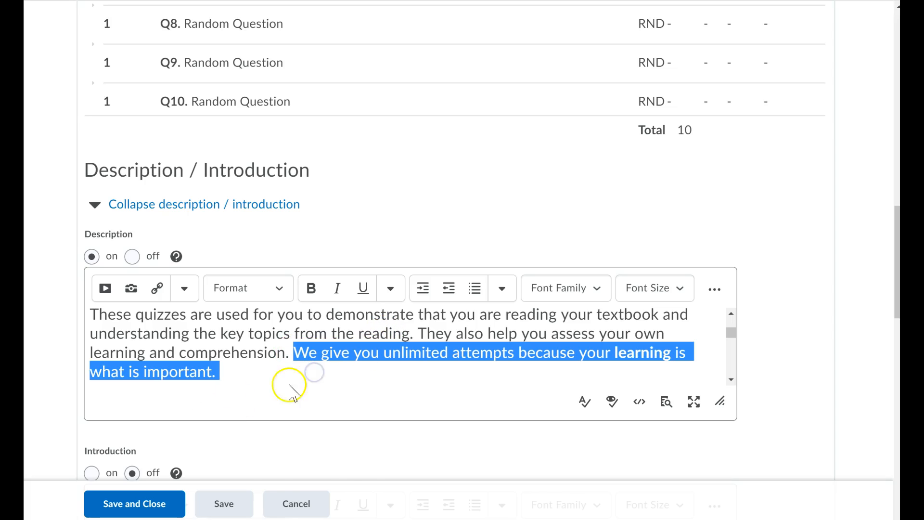
scroll(313, 380, down, 3)
scroll(325, 379, up, 2)
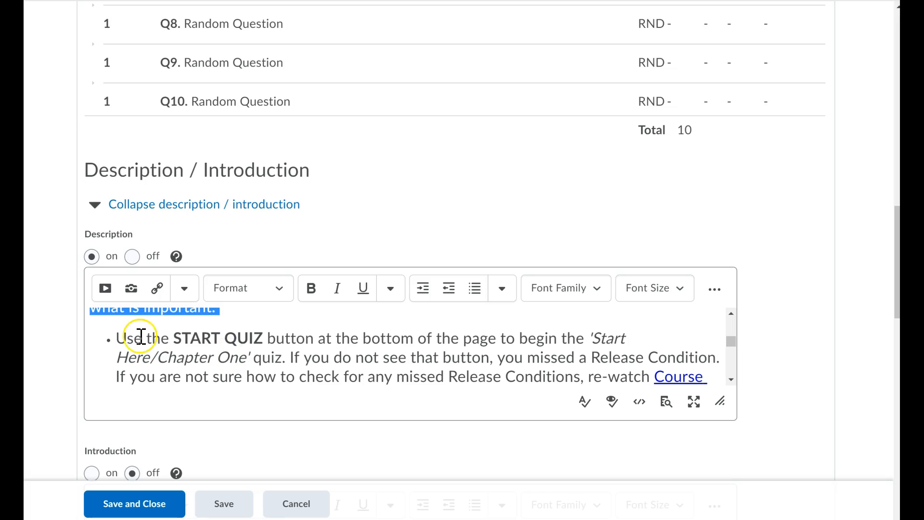
drag(124, 338, 289, 358)
click(301, 354)
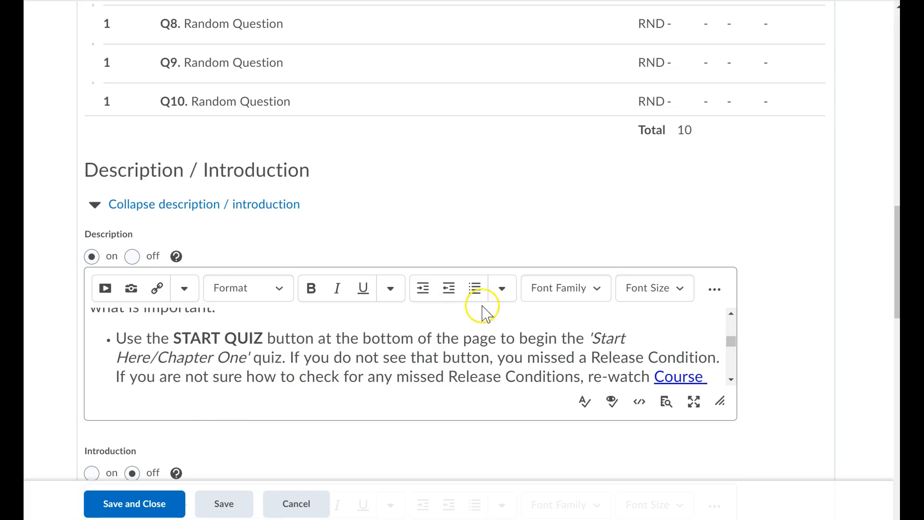
scroll(406, 257, up, 3)
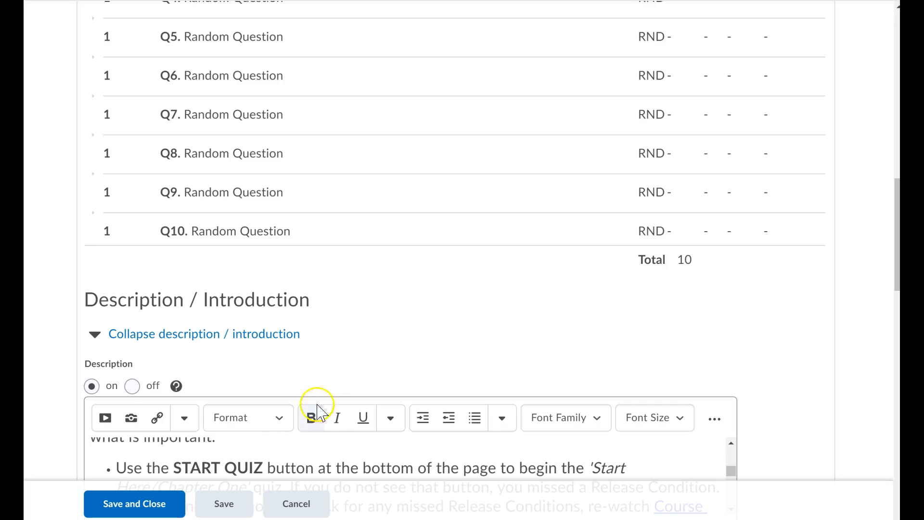
scroll(319, 367, up, 7)
scroll(325, 359, up, 9)
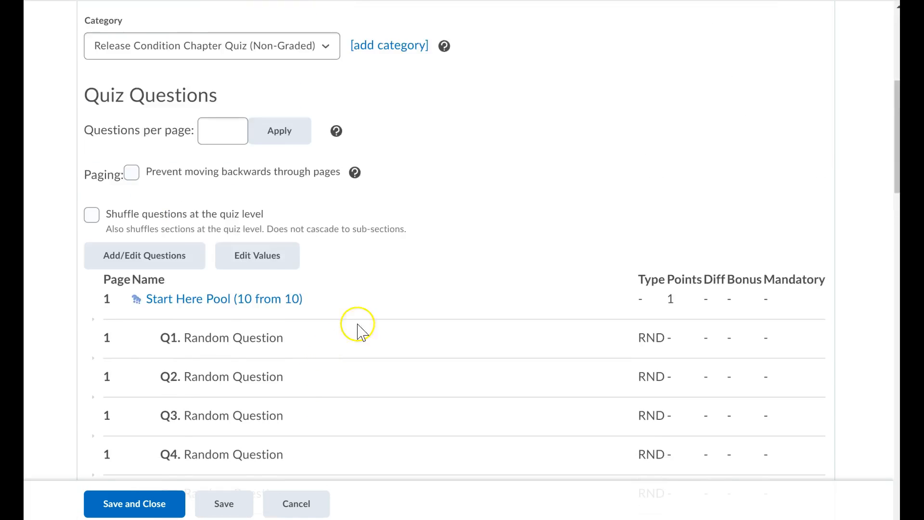
scroll(320, 340, up, 1)
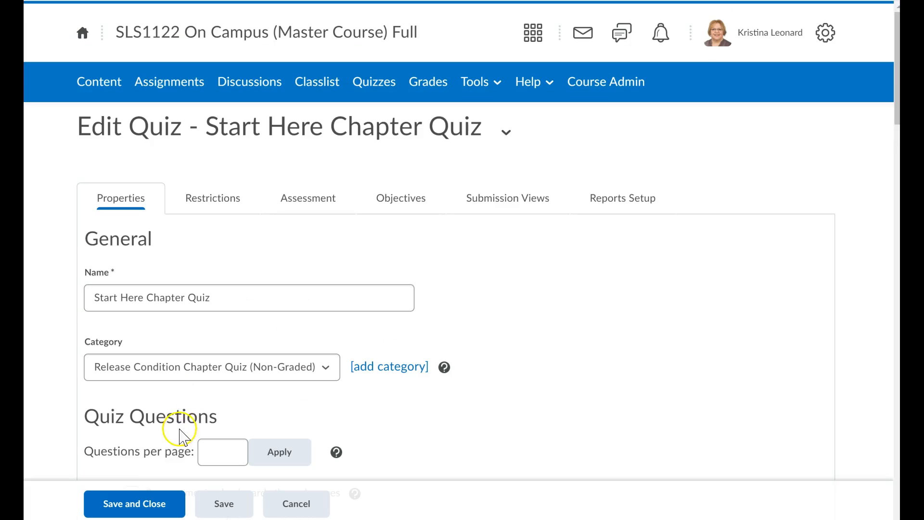
Open the quiz's Assessment settings and review its grading, completion tracking and attempts options
click(303, 202)
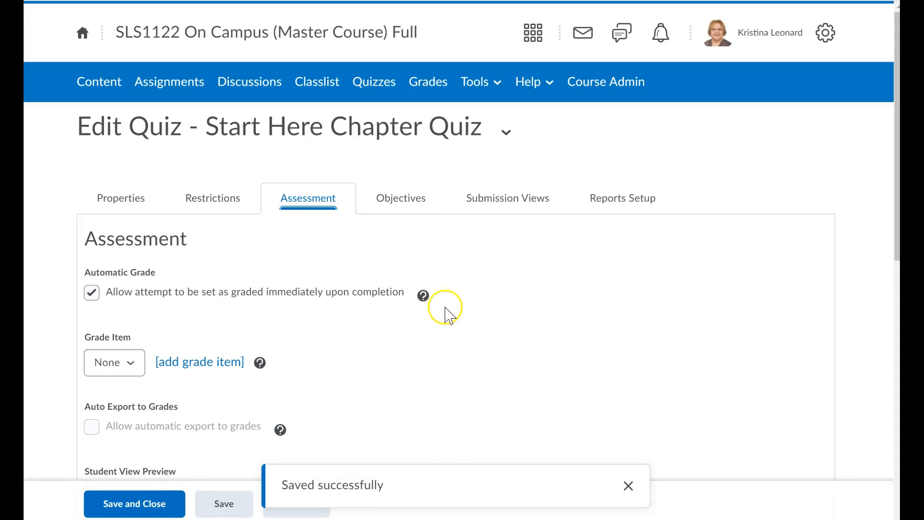
scroll(446, 313, down, 2)
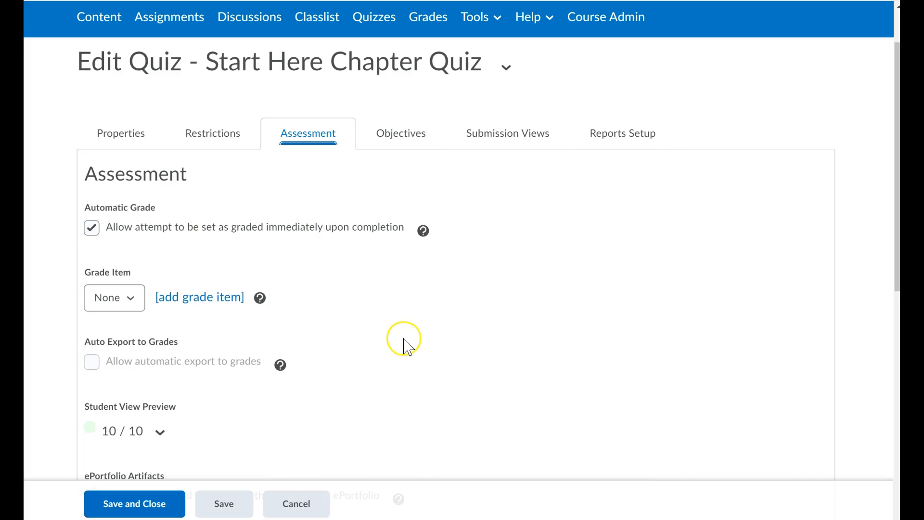
scroll(337, 332, down, 1)
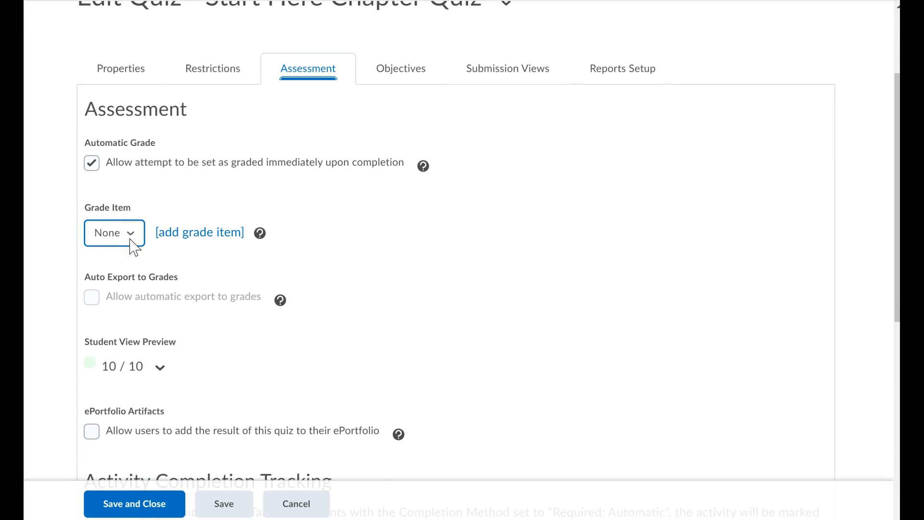
click(188, 235)
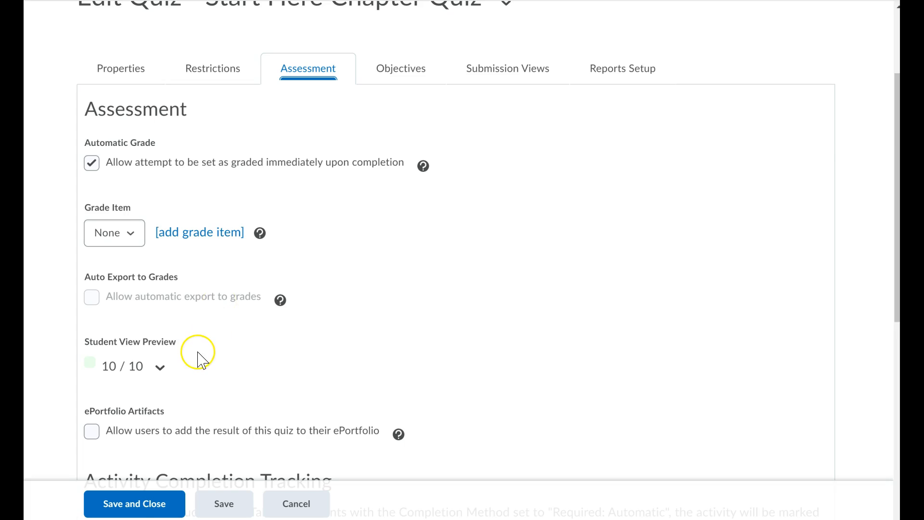
scroll(198, 359, down, 3)
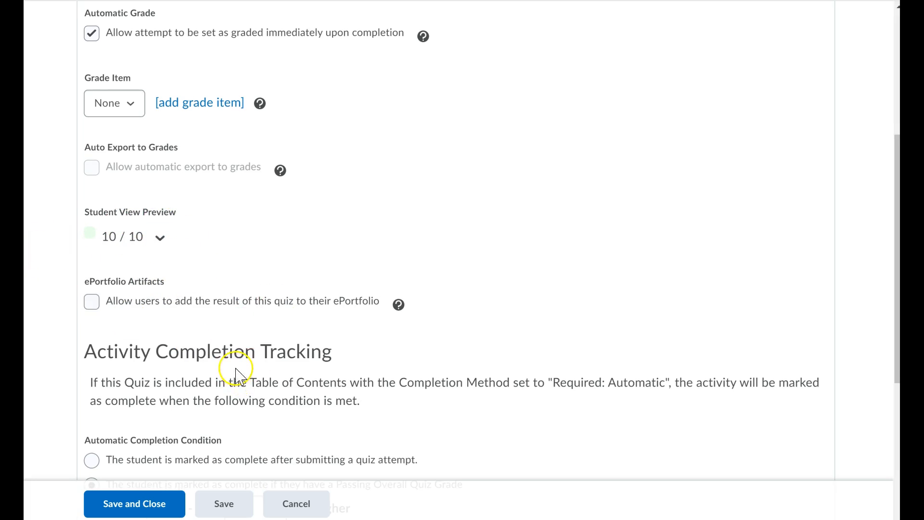
scroll(236, 370, down, 4)
scroll(234, 368, down, 1)
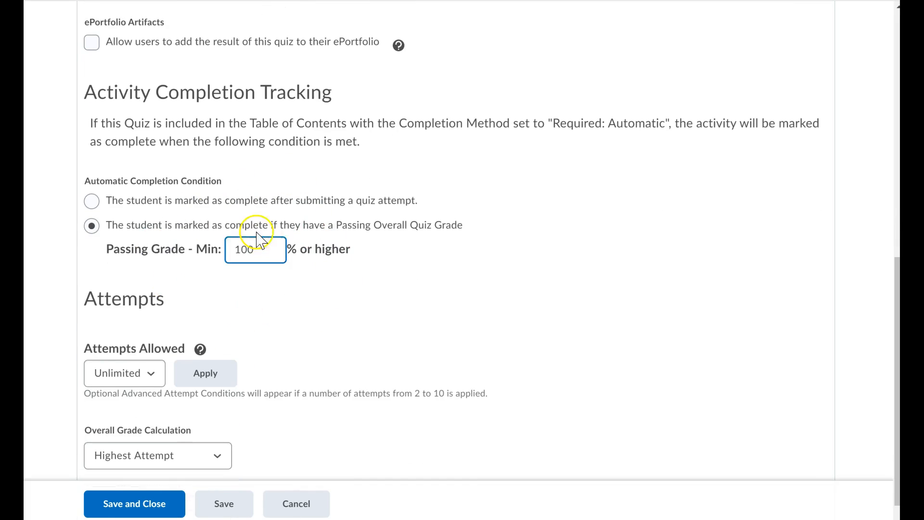
scroll(348, 307, down, 1)
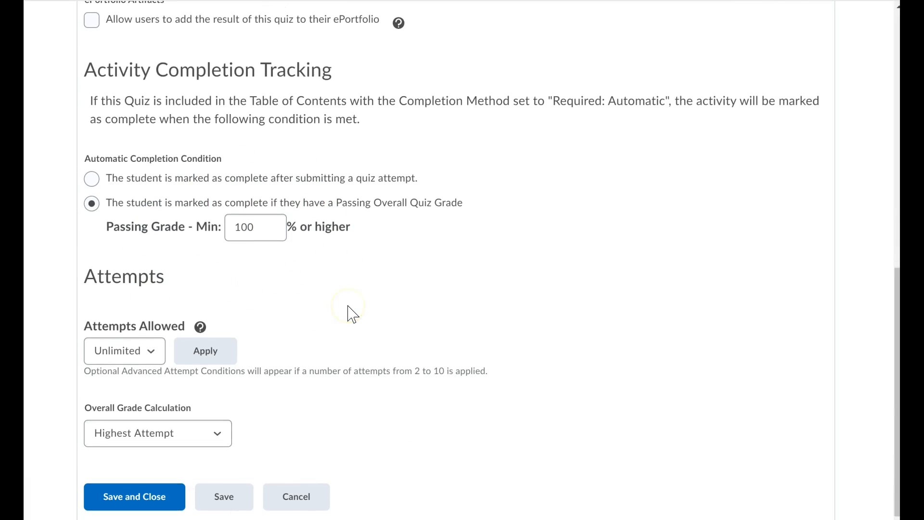
Try setting the attempts allowed to 3, then set it back to Unlimited
click(144, 352)
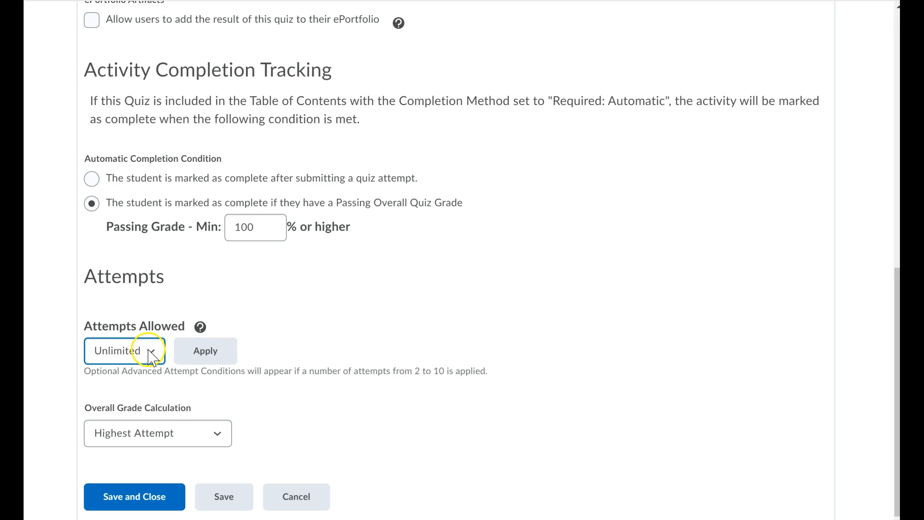
click(147, 350)
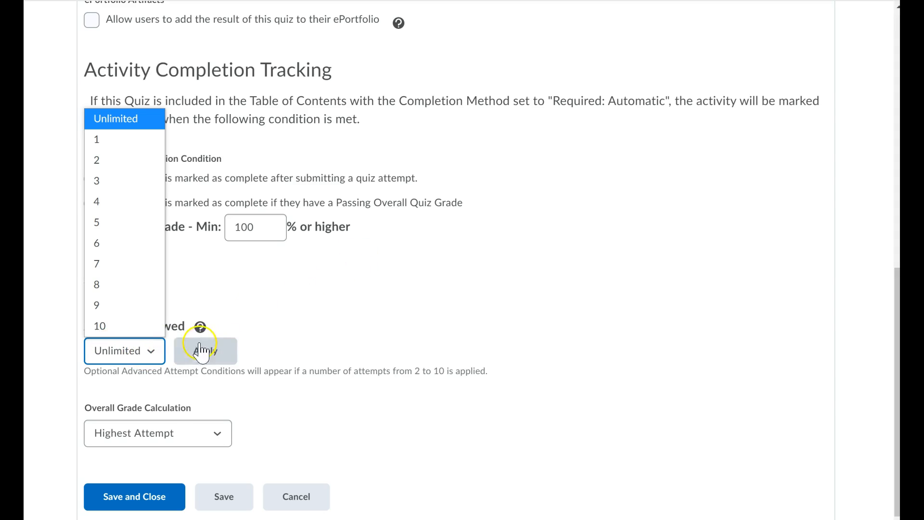
click(382, 334)
click(154, 355)
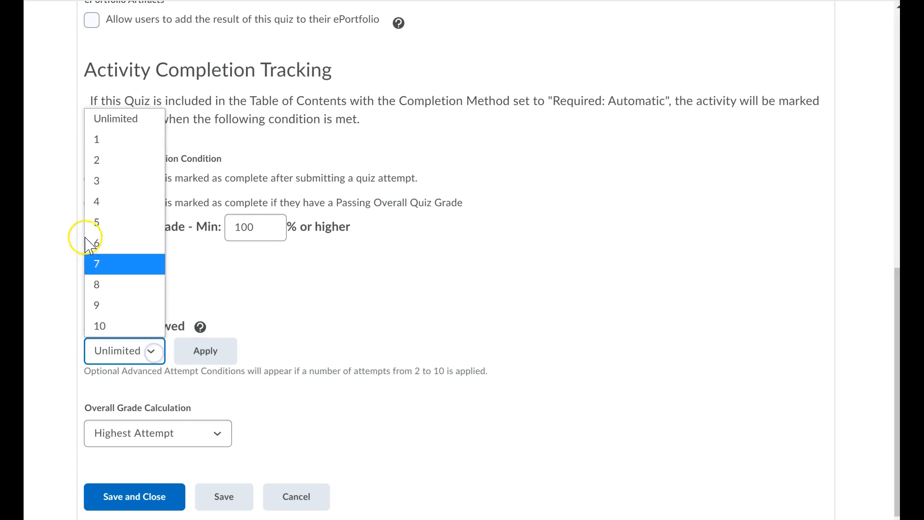
click(100, 186)
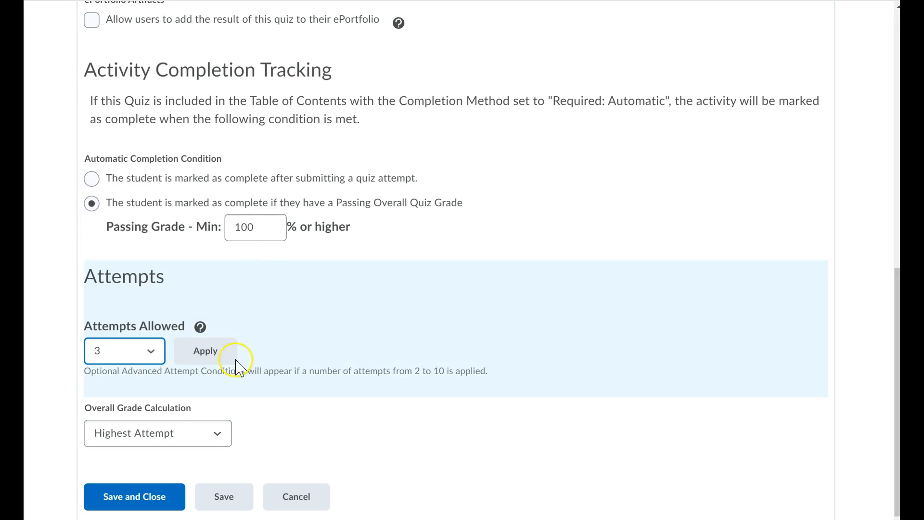
click(196, 428)
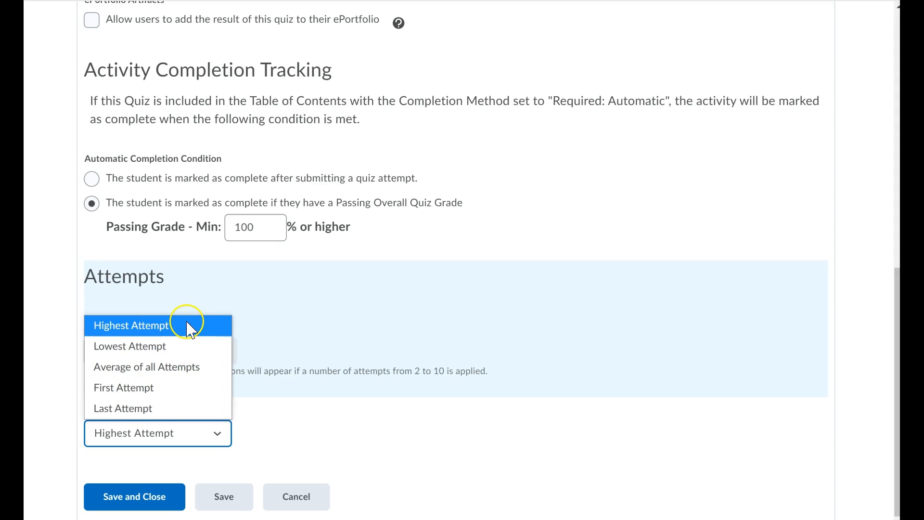
click(343, 366)
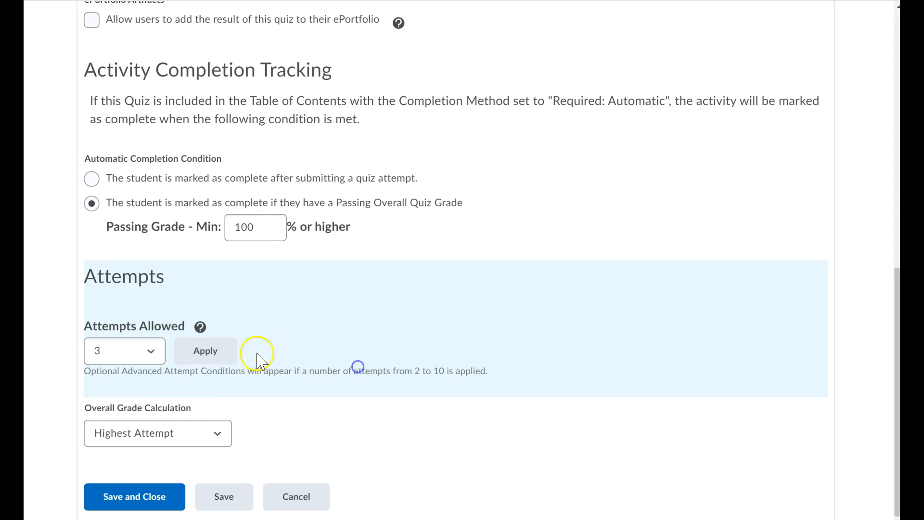
click(150, 356)
click(133, 120)
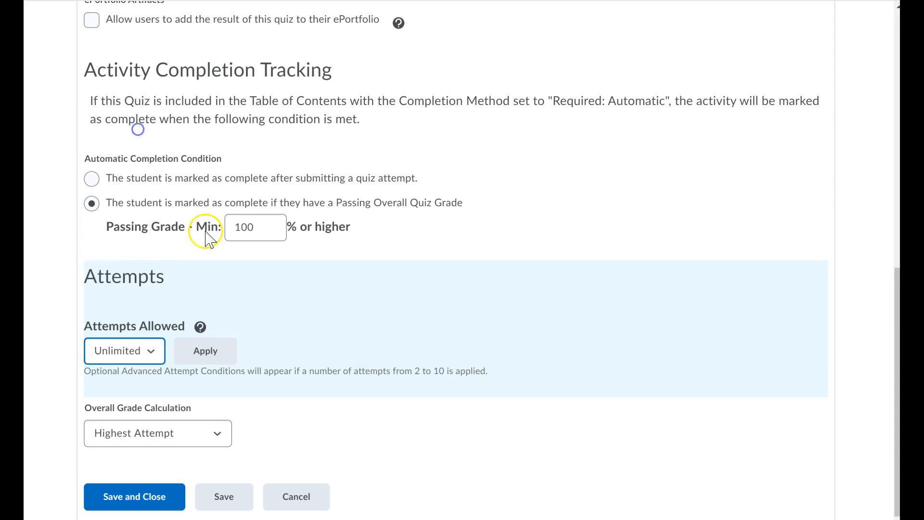
Try switching the completion condition to submitting a quiz attempt, then back to a Passing Overall Quiz Grade
click(386, 310)
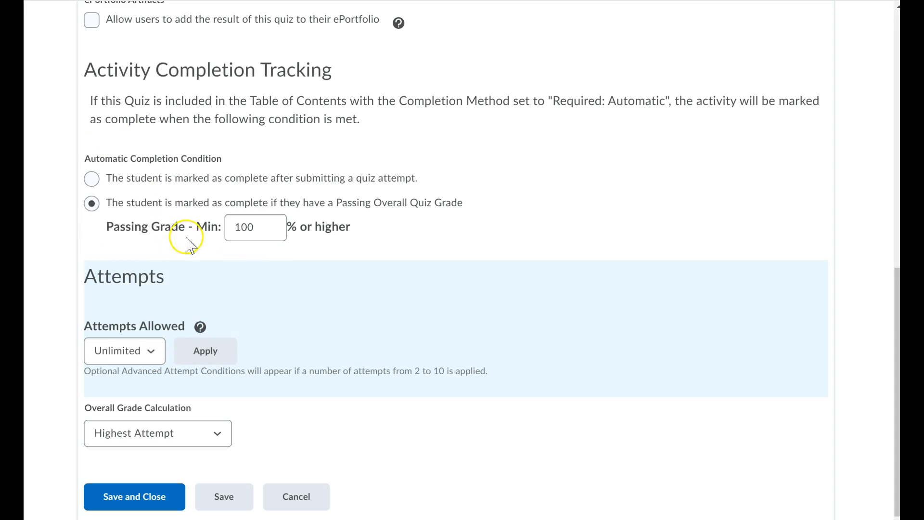
click(238, 230)
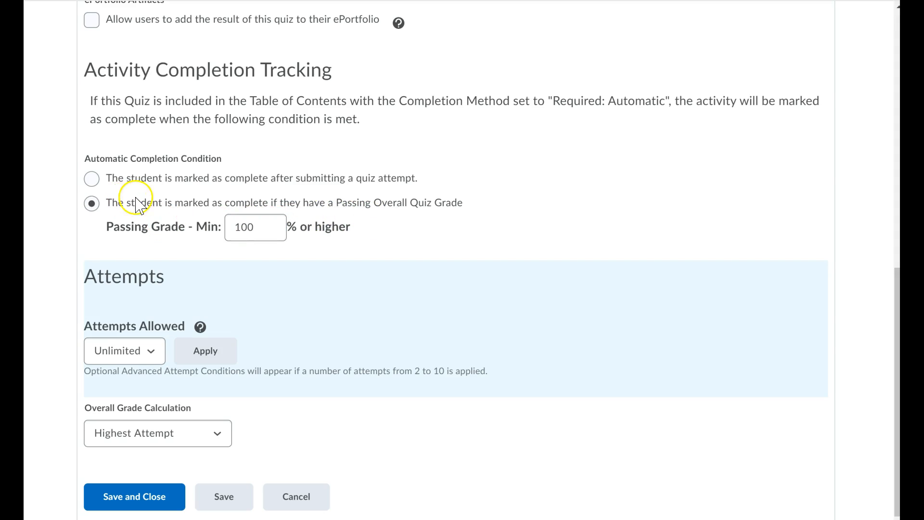
click(93, 179)
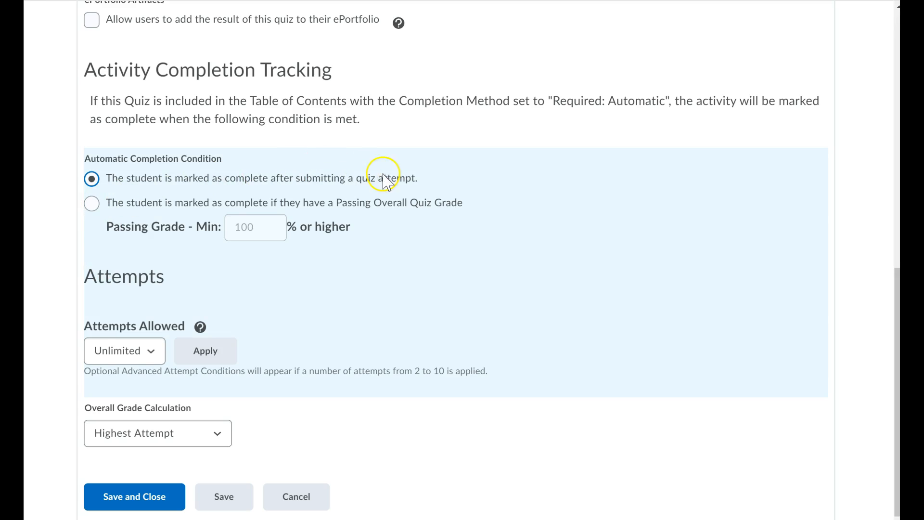
click(88, 206)
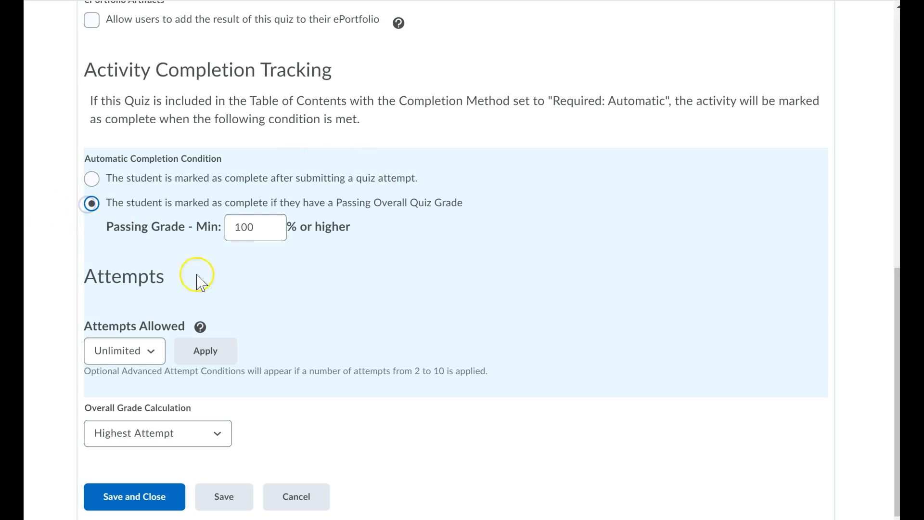
Save and close the quiz's settings, returning to the quiz list
click(121, 503)
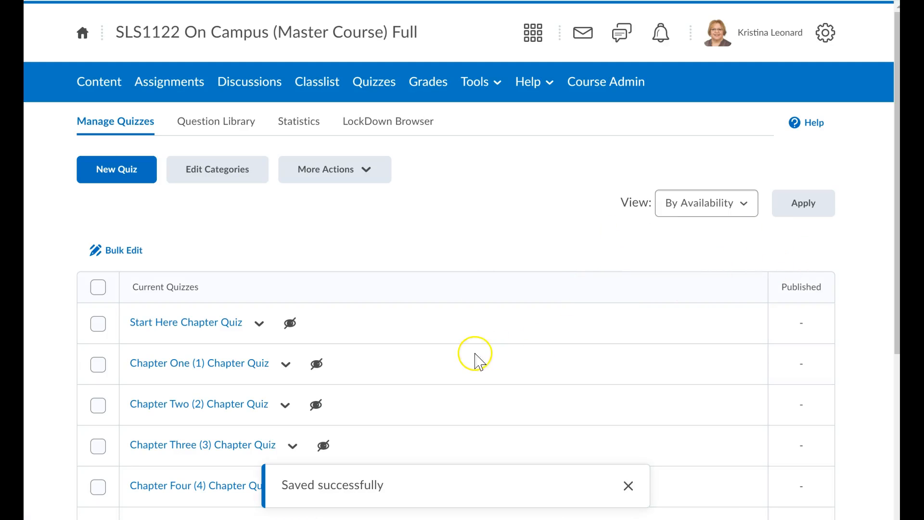
scroll(417, 301, down, 4)
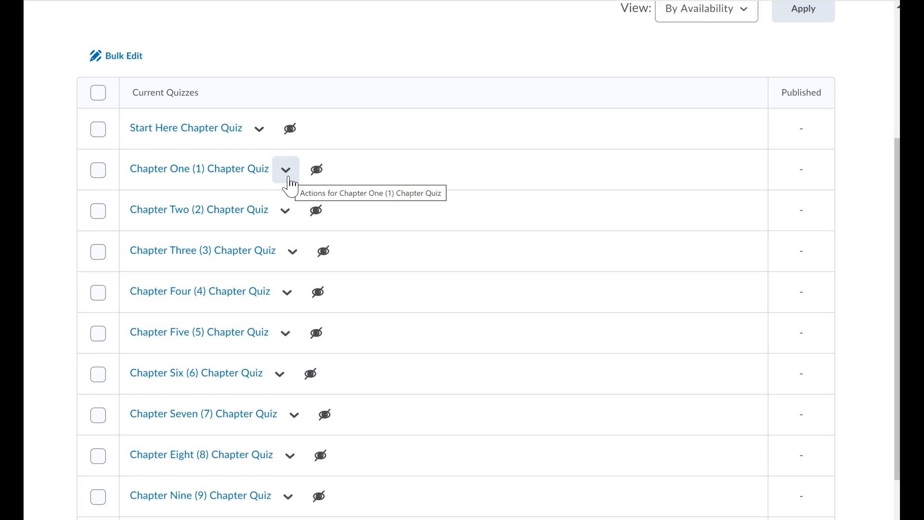
Open the Chapter One (1) Chapter Quiz for editing and switch to its Submission Views settings
click(289, 179)
click(298, 223)
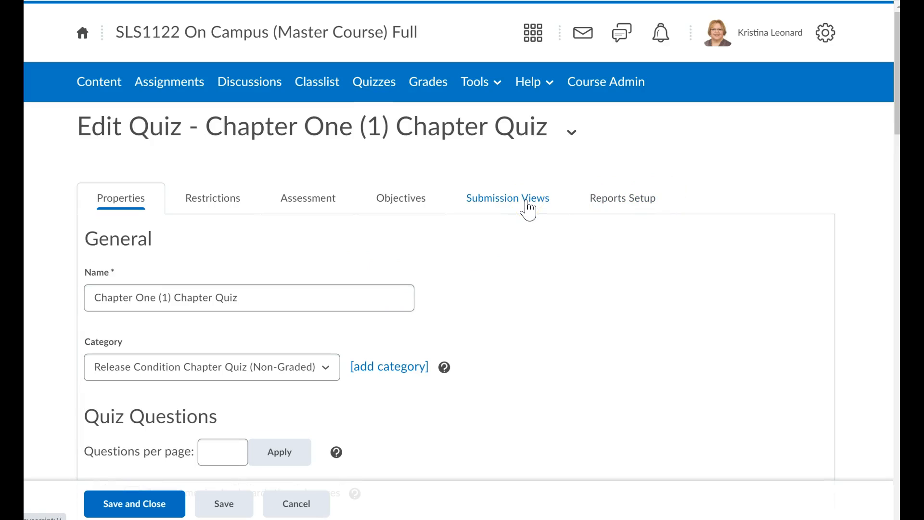
click(527, 204)
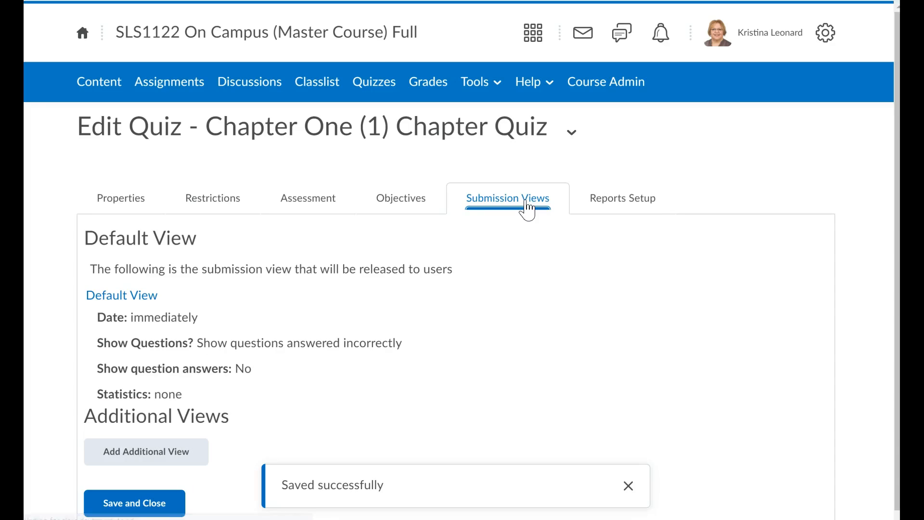
scroll(550, 314, down, 1)
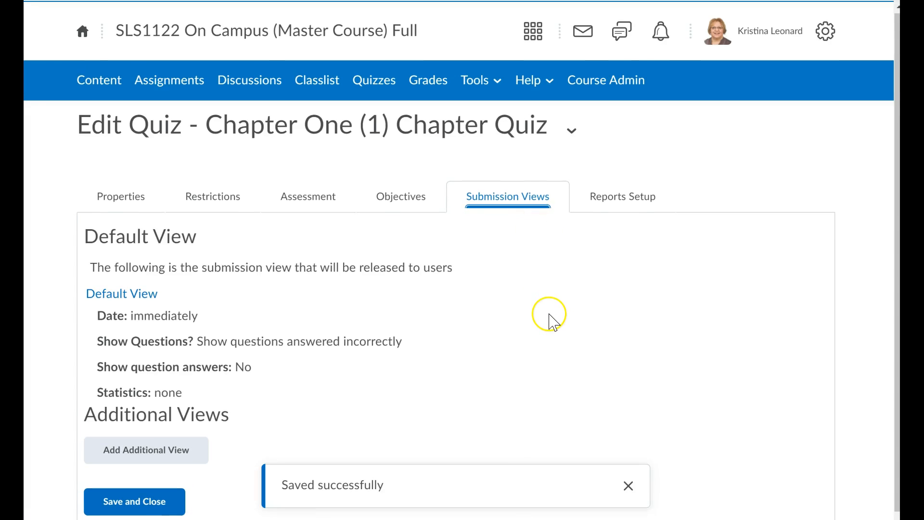
click(696, 316)
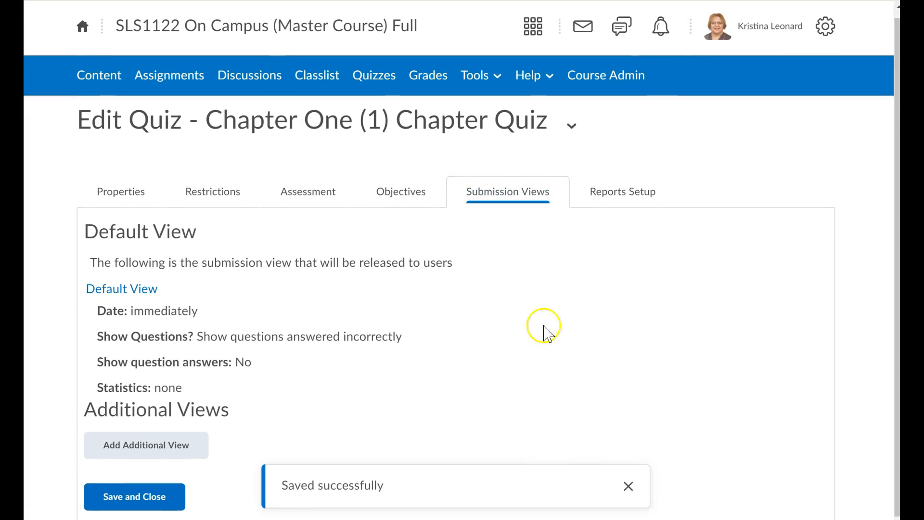
click(434, 335)
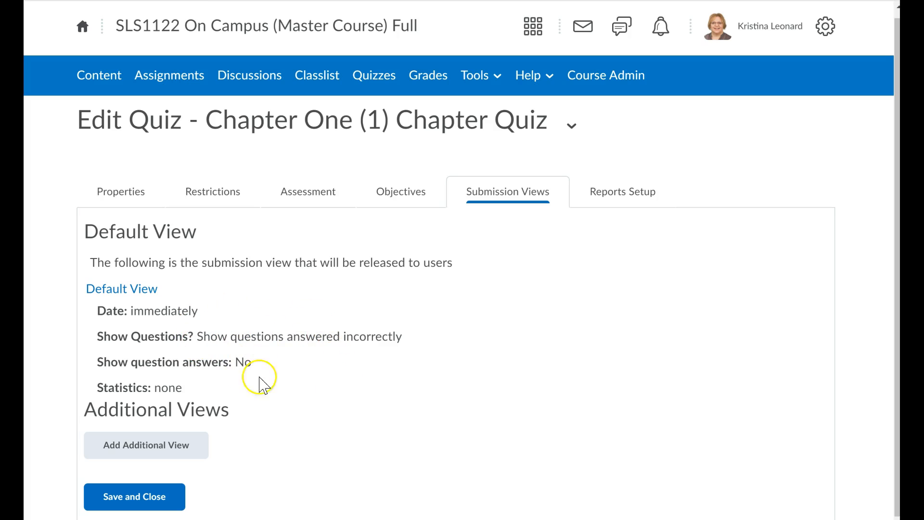
Open the Default View and read through its message text, then save the view
click(151, 291)
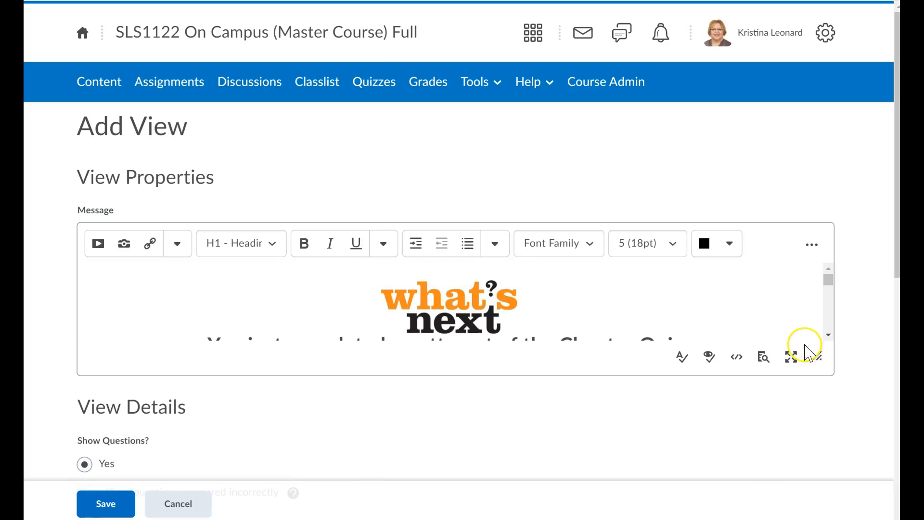
drag(821, 359, 846, 456)
click(547, 362)
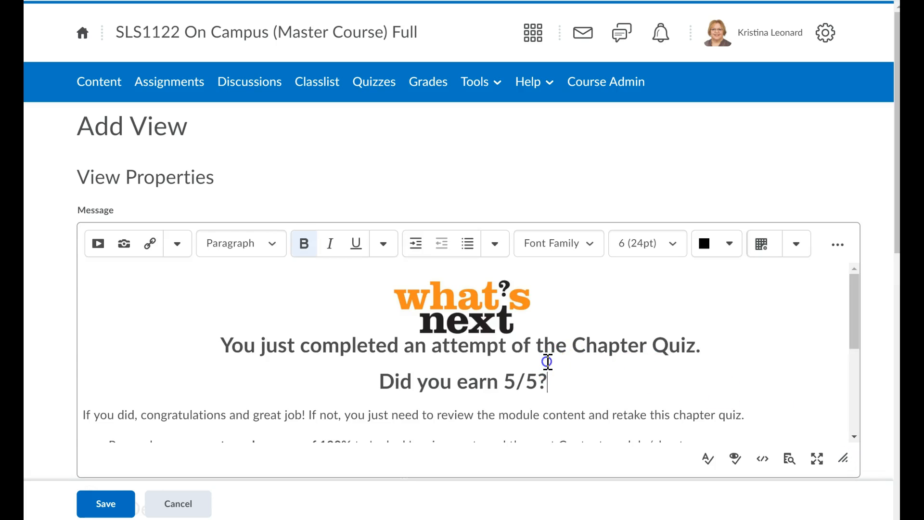
scroll(547, 362, down, 2)
scroll(532, 361, up, 1)
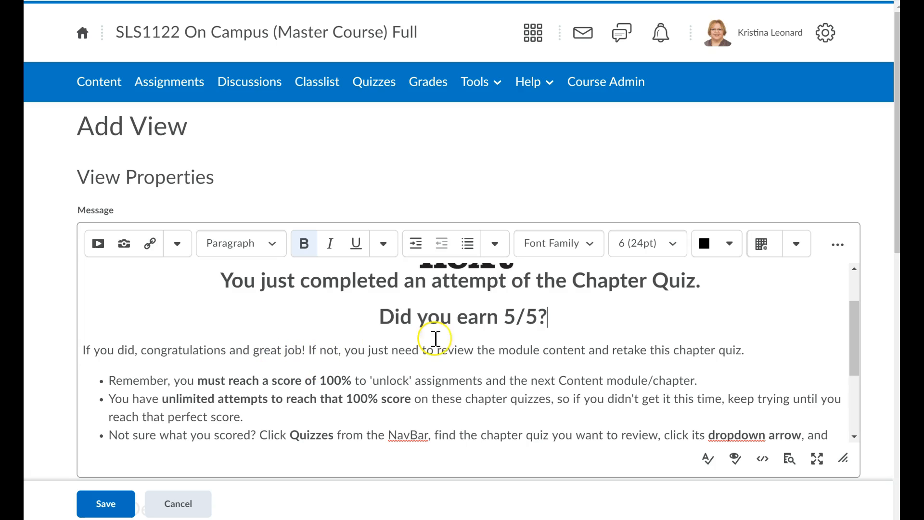
scroll(406, 369, down, 1)
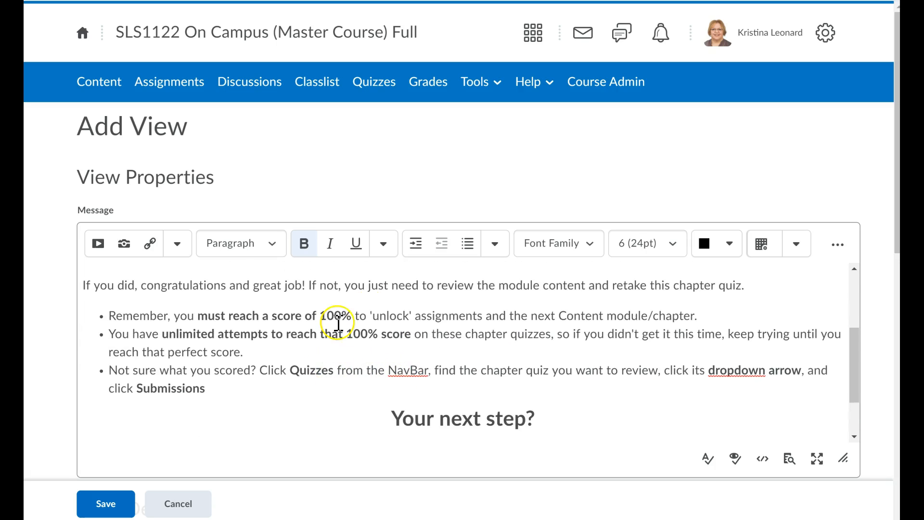
scroll(272, 376, down, 1)
scroll(272, 377, down, 1)
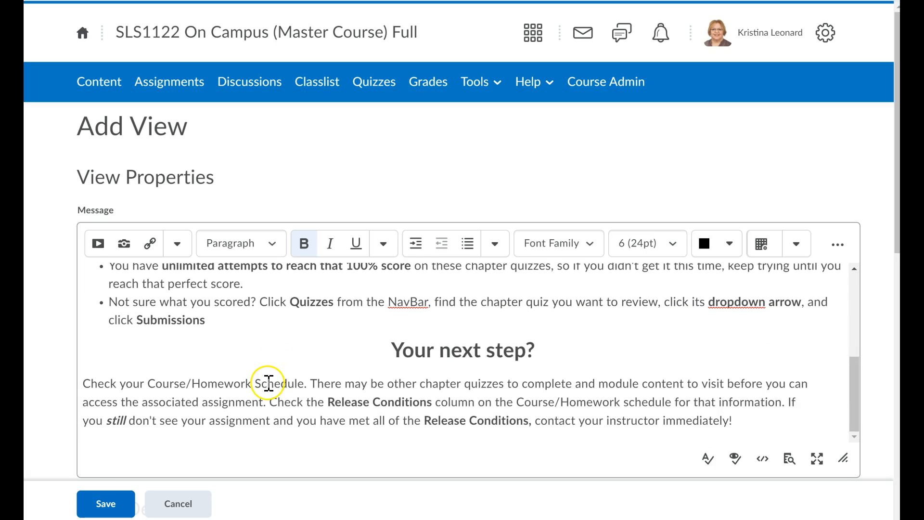
scroll(269, 379, up, 4)
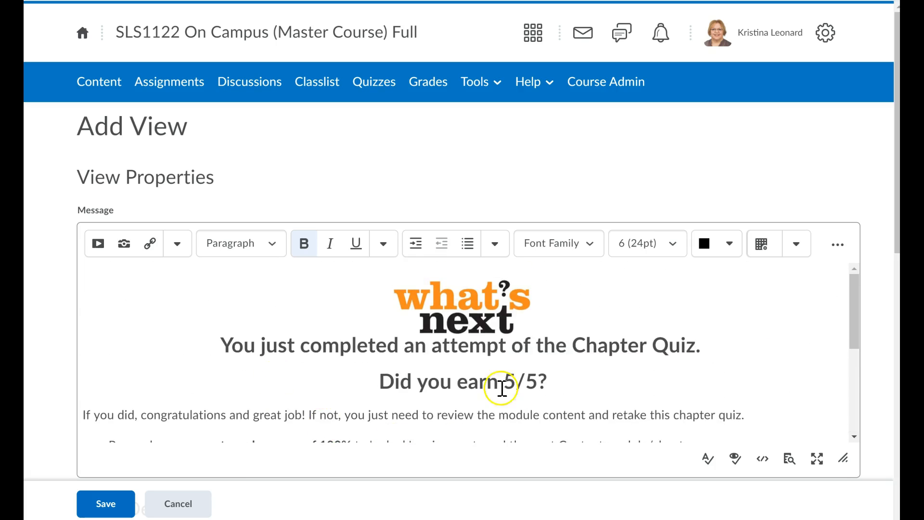
scroll(268, 346, down, 4)
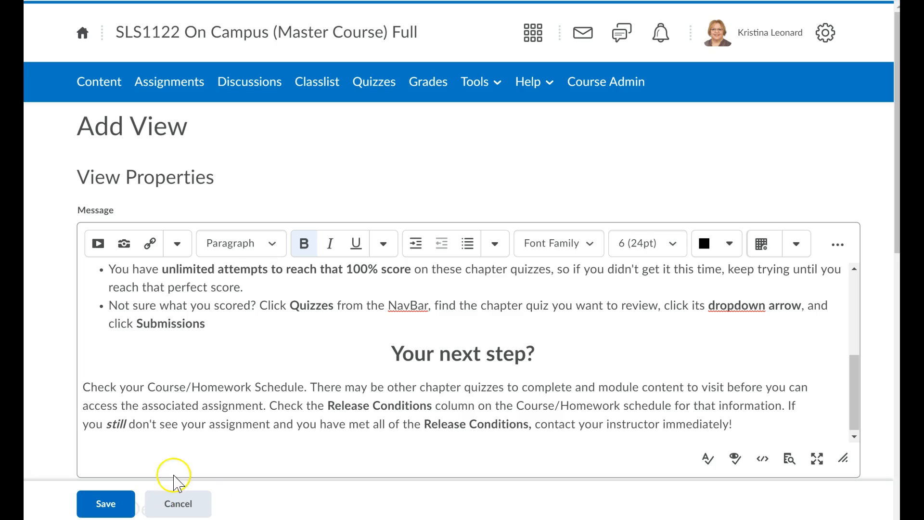
click(106, 503)
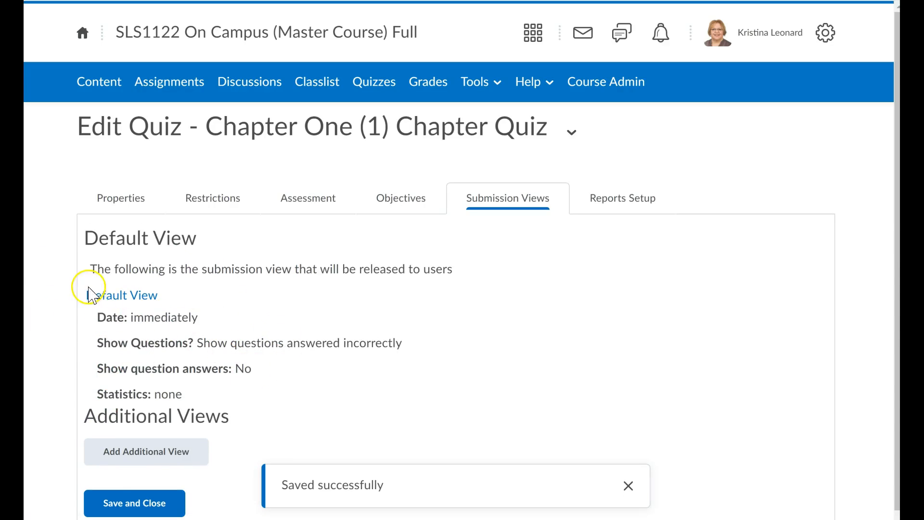
Reopen the Default View, review its Show Questions, score and statistics options, then save the view and save and close the quiz
click(118, 299)
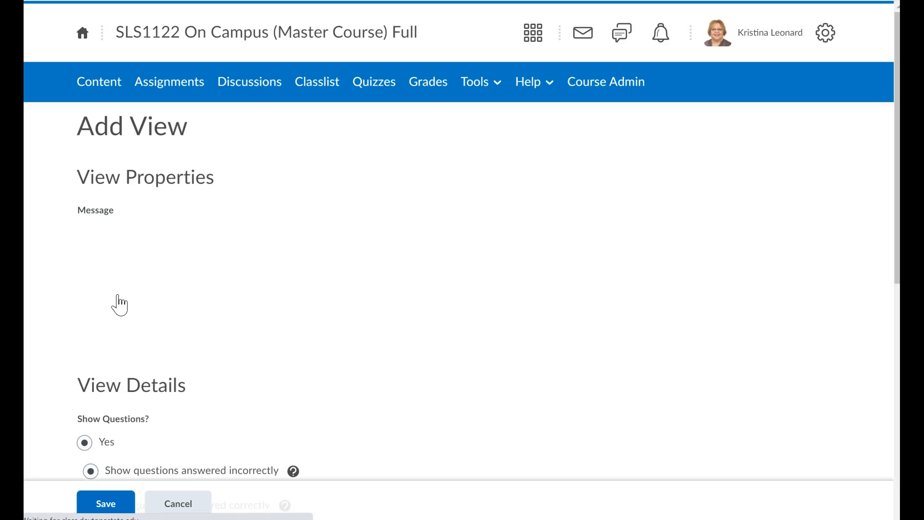
scroll(285, 386, down, 7)
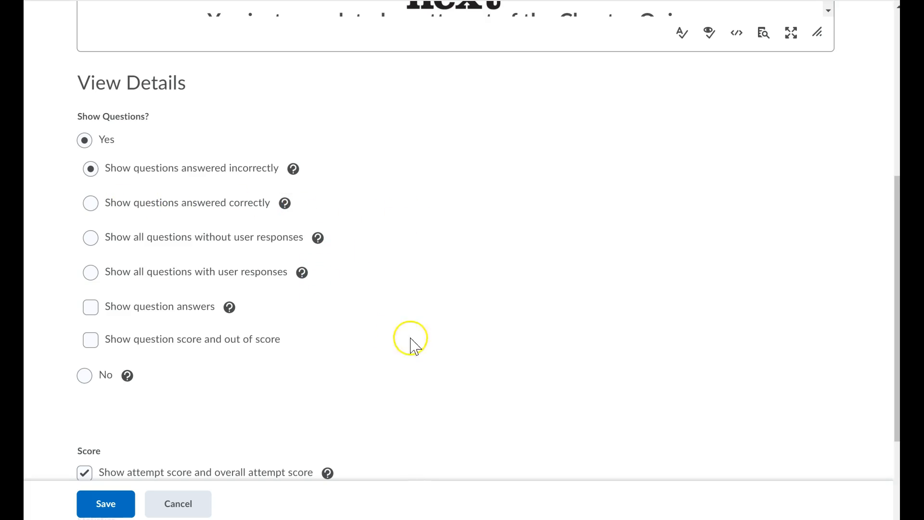
scroll(423, 262, down, 3)
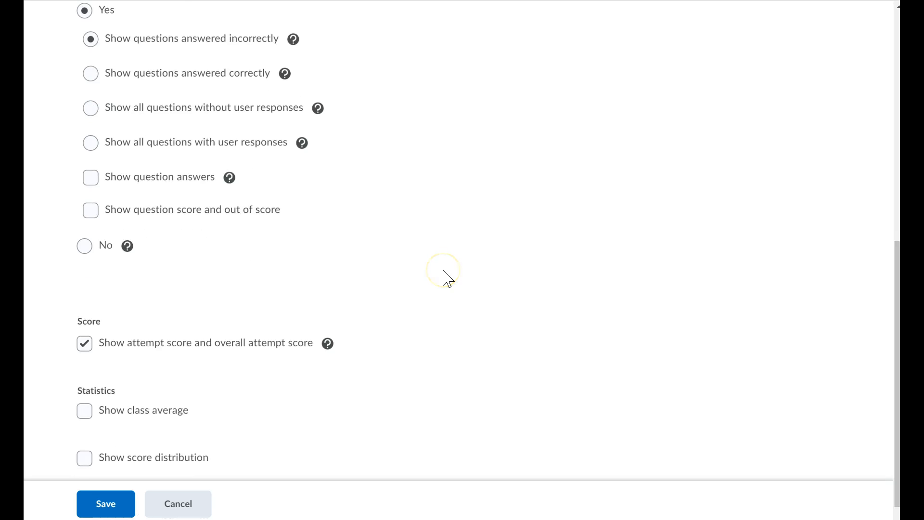
scroll(357, 274, up, 3)
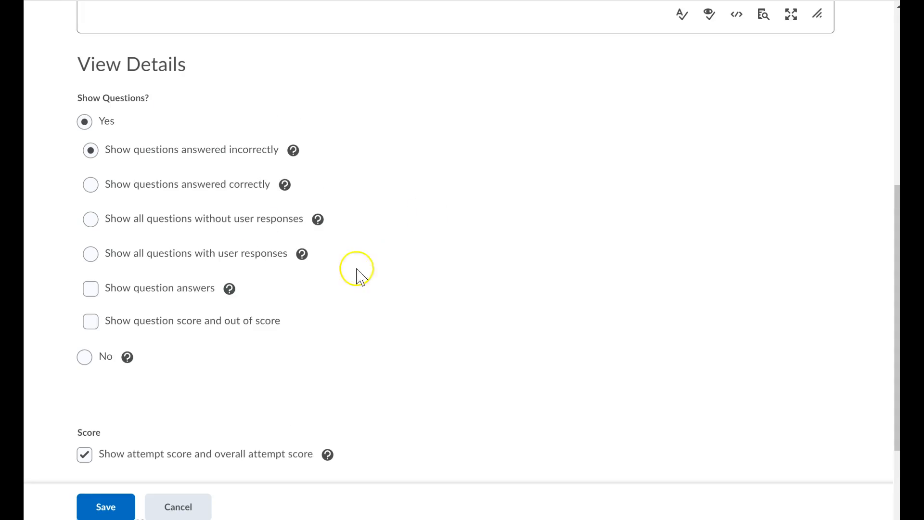
scroll(407, 128, up, 7)
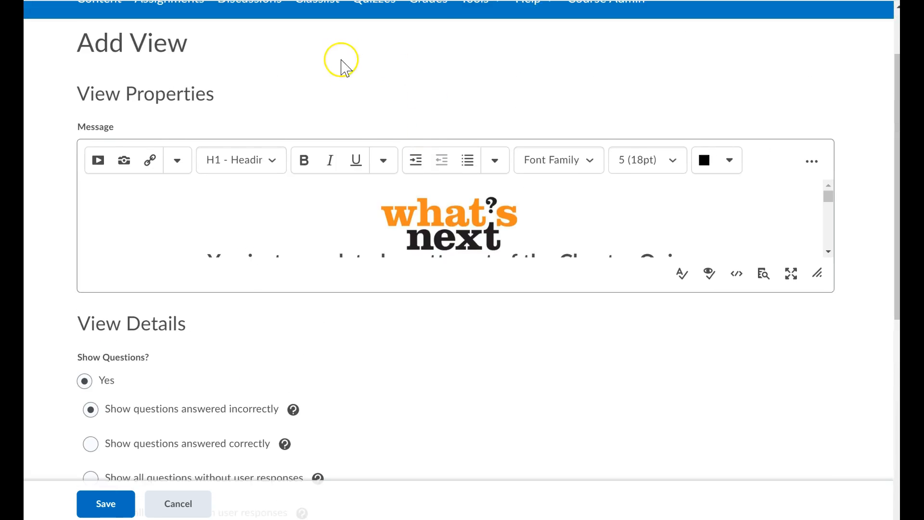
click(98, 503)
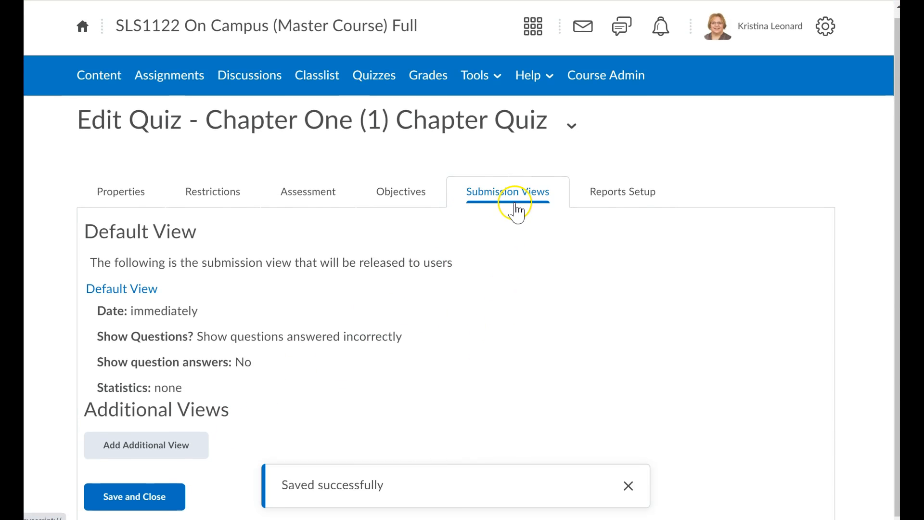
click(121, 498)
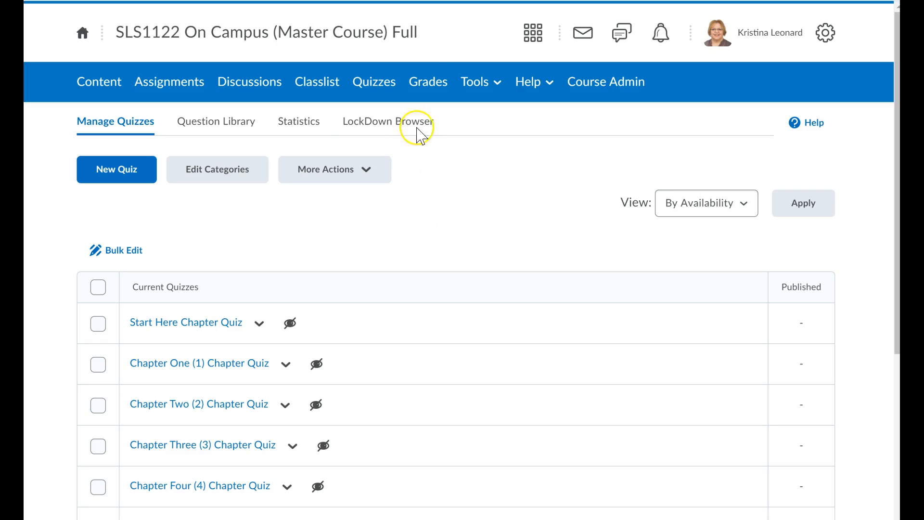
Go to Manage Grades and review the list of grade items, types, associations and maximum points
click(437, 91)
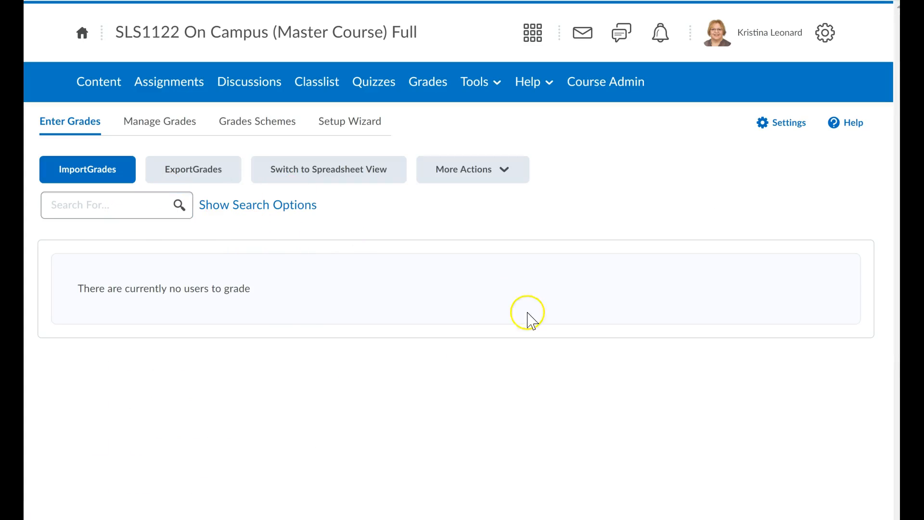
click(133, 118)
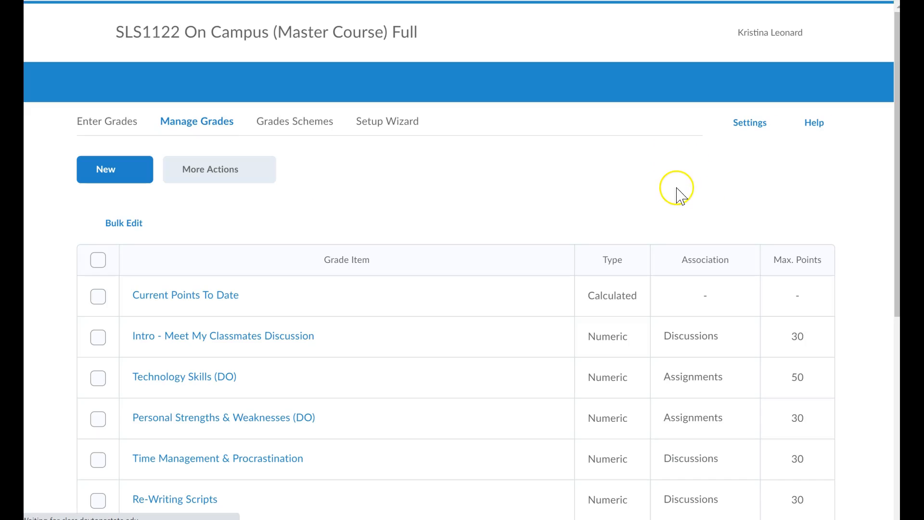
scroll(474, 311, down, 3)
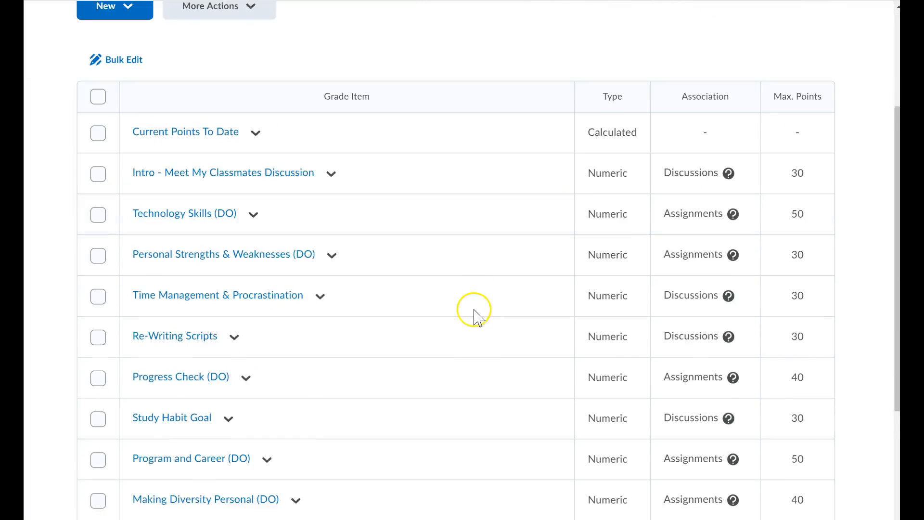
scroll(474, 310, down, 4)
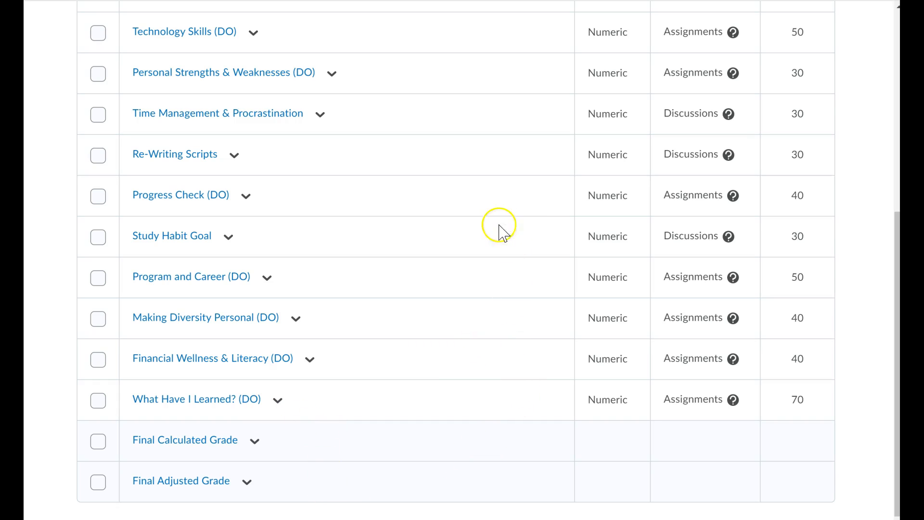
scroll(407, 355, up, 3)
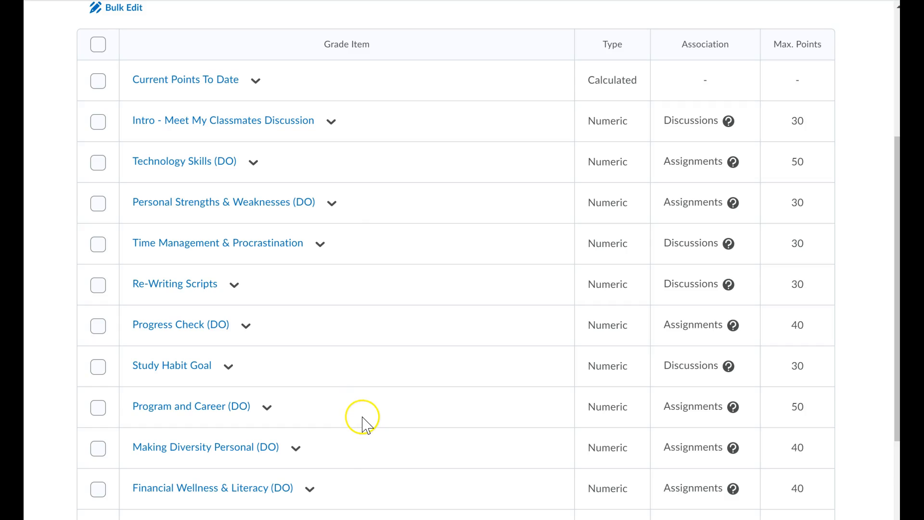
scroll(362, 418, down, 2)
scroll(394, 313, up, 3)
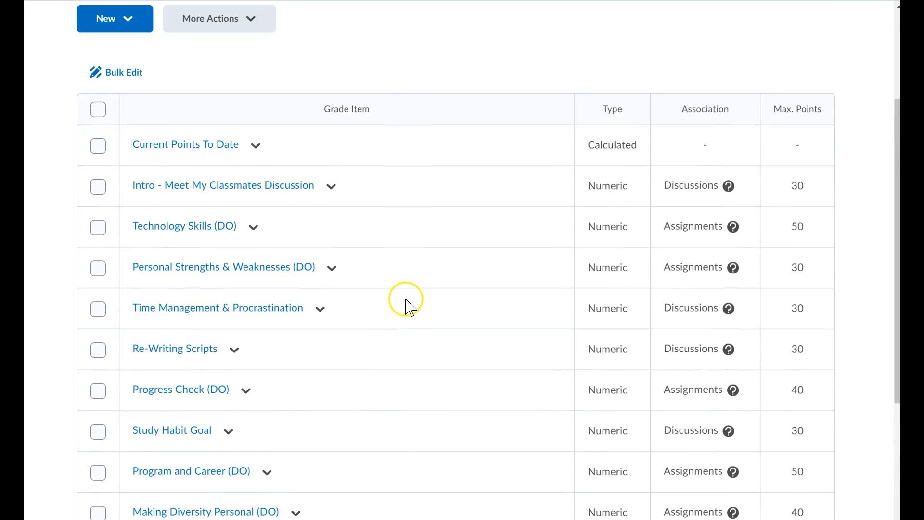
scroll(406, 306, up, 2)
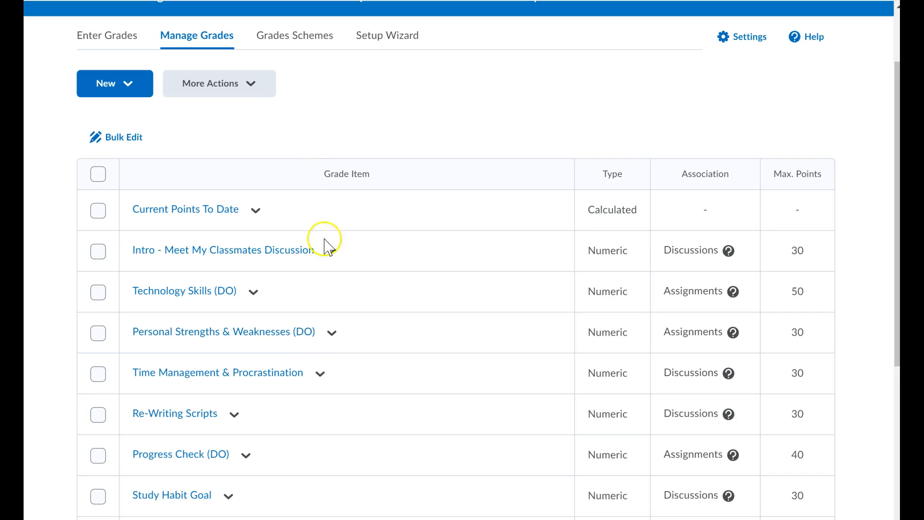
Examine the More Actions options for grade items and scroll through the rest of the grade list
click(212, 85)
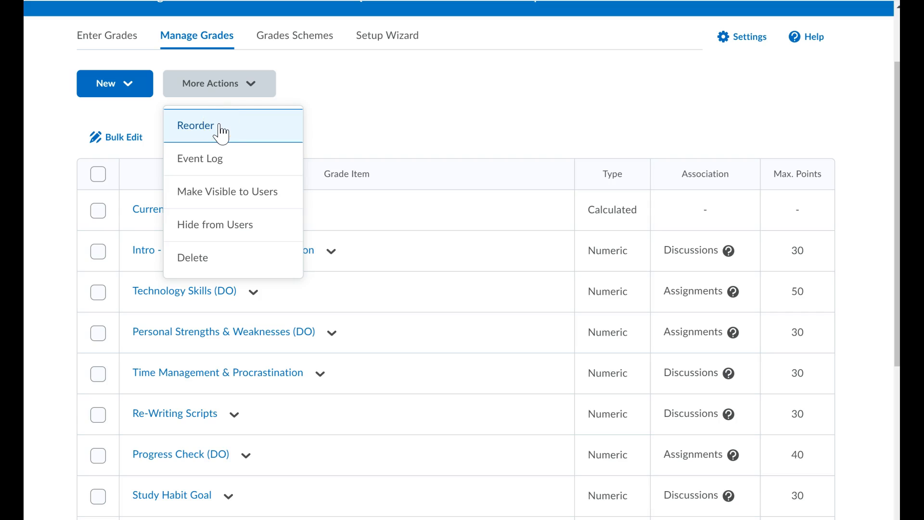
click(449, 236)
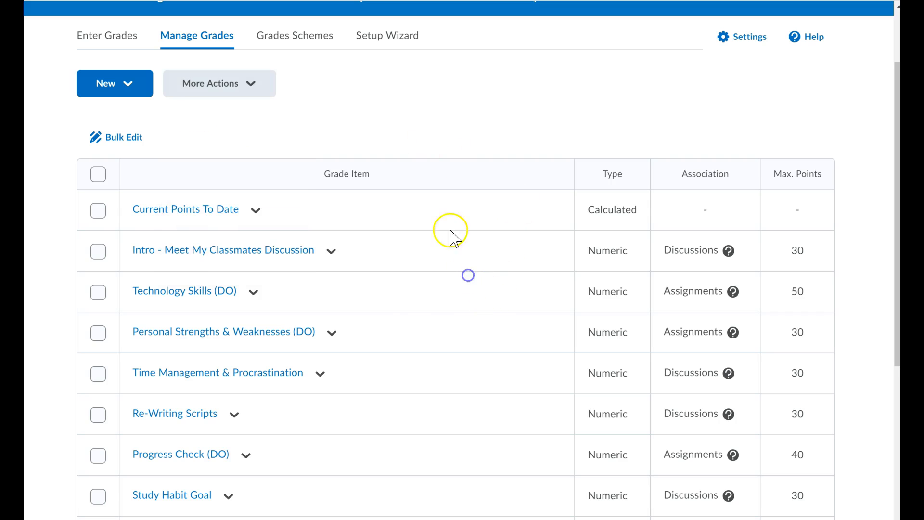
scroll(409, 337, down, 3)
scroll(416, 346, down, 3)
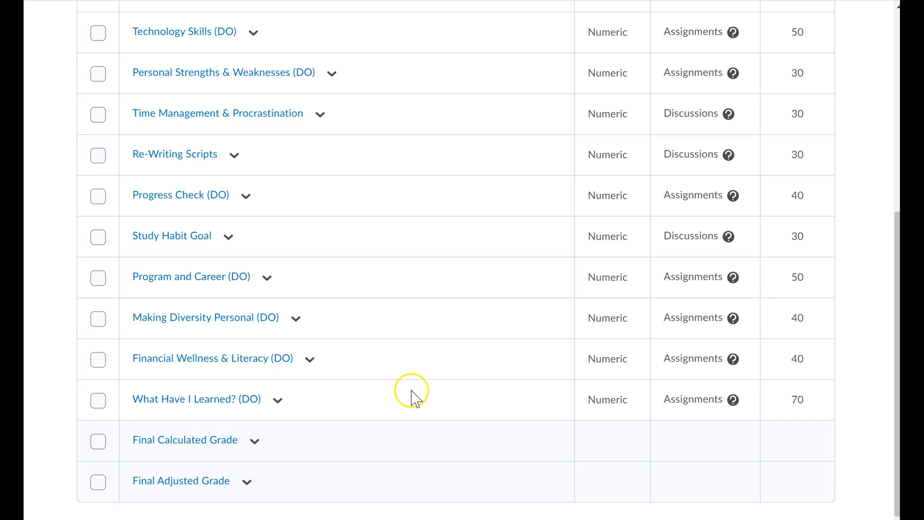